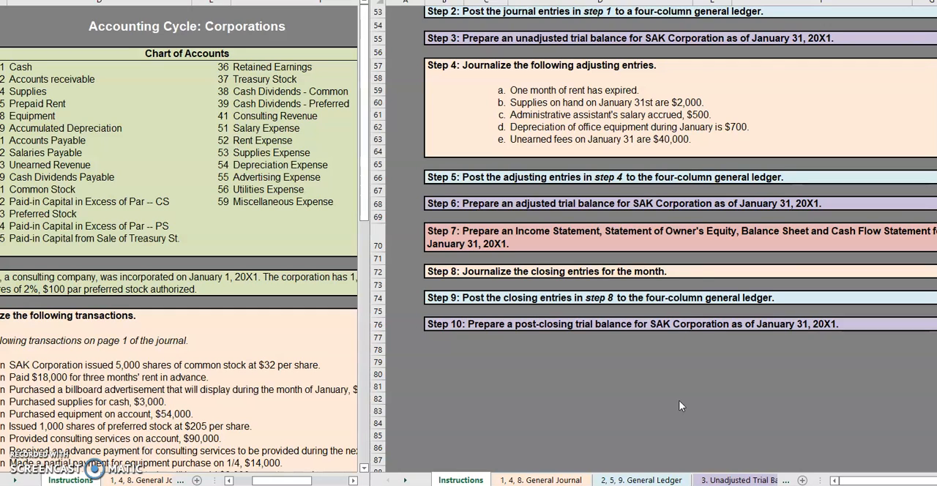
# Show the General Journal's page 4 closing entries in one window and the General Ledger sheet in the other.
pyautogui.click(15, 480)
pyautogui.click(15, 480)
pyautogui.click(15, 480)
pyautogui.click(15, 480)
pyautogui.click(97, 480)
pyautogui.click(32, 480)
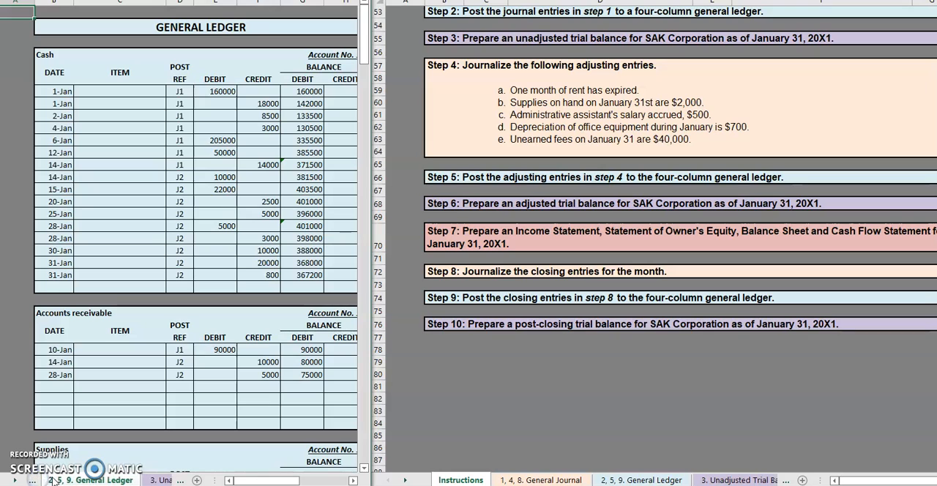
pyautogui.click(37, 481)
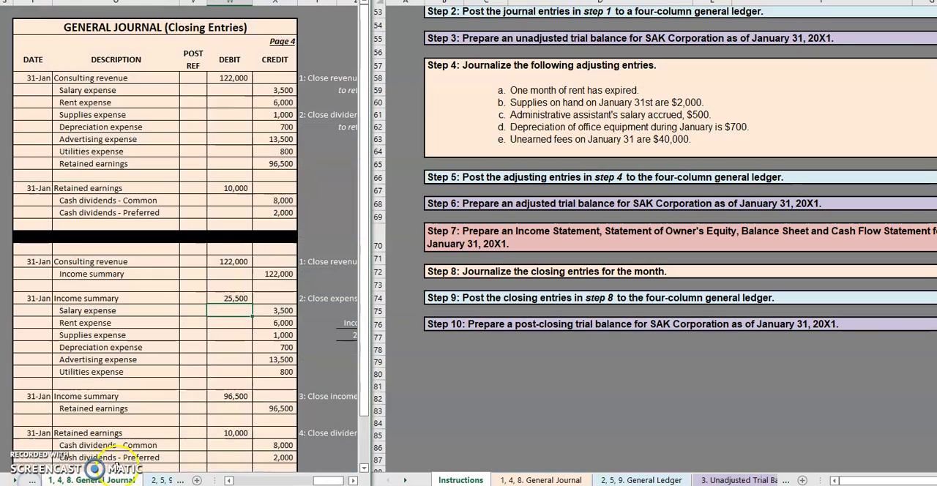
pyautogui.click(194, 335)
pyautogui.moveTo(328, 480)
pyautogui.mouseDown()
pyautogui.moveTo(296, 480)
pyautogui.moveTo(323, 469)
pyautogui.mouseUp()
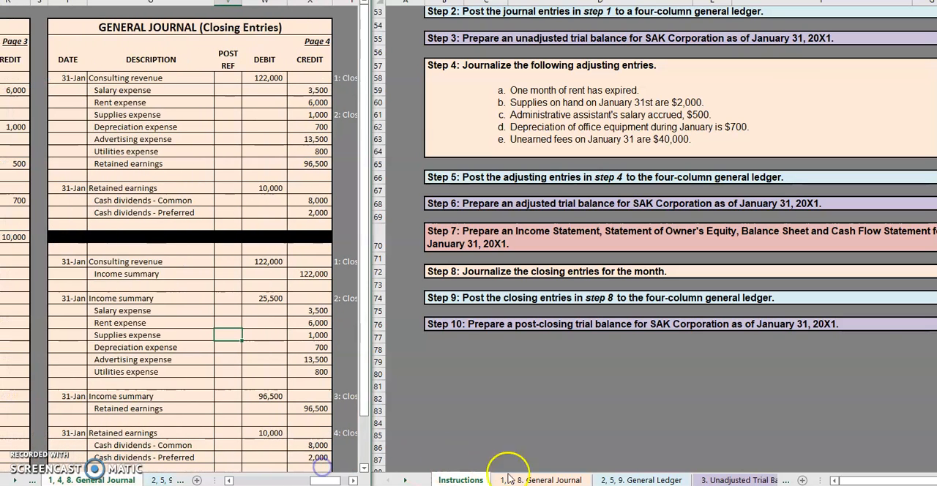
pyautogui.click(679, 479)
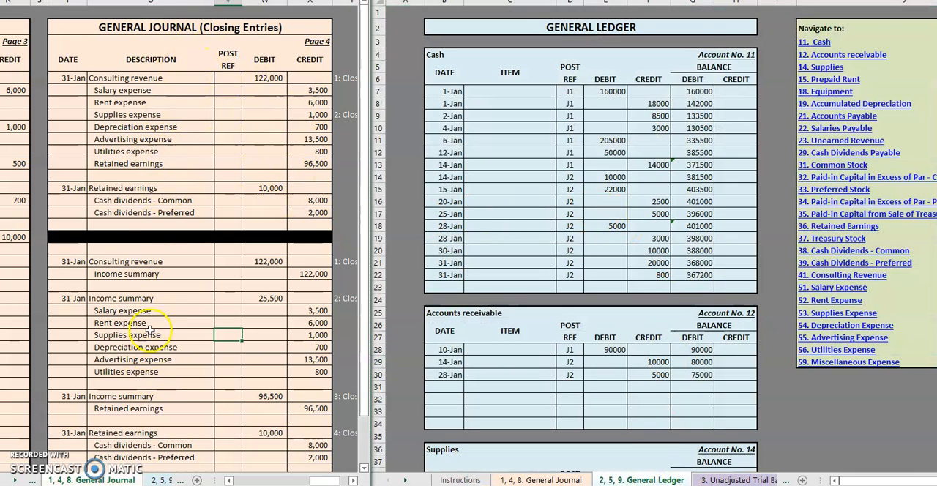
# Clear the alternative income summary closing entries below the black divider on page 4 of the general journal.
pyautogui.scroll(-2, 146, 213)
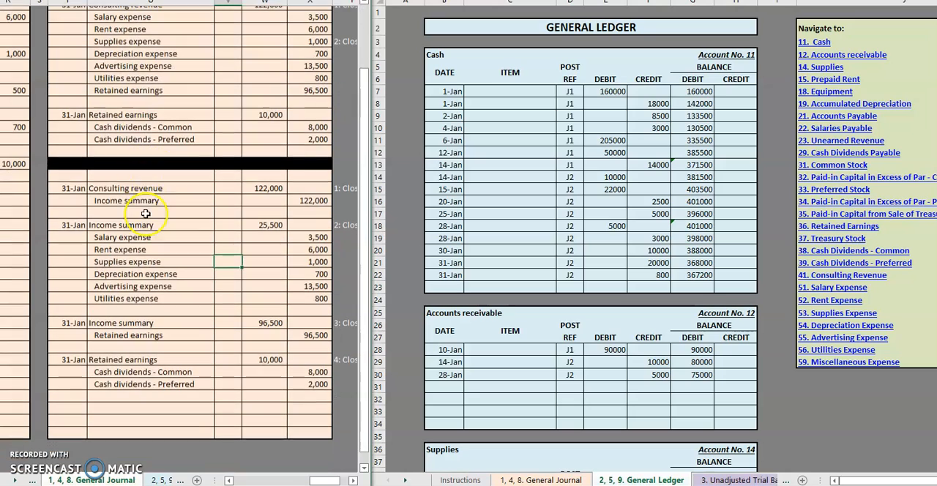
pyautogui.scroll(2, 273, 275)
pyautogui.click(85, 261)
pyautogui.moveTo(86, 261); pyautogui.dragTo(306, 428)
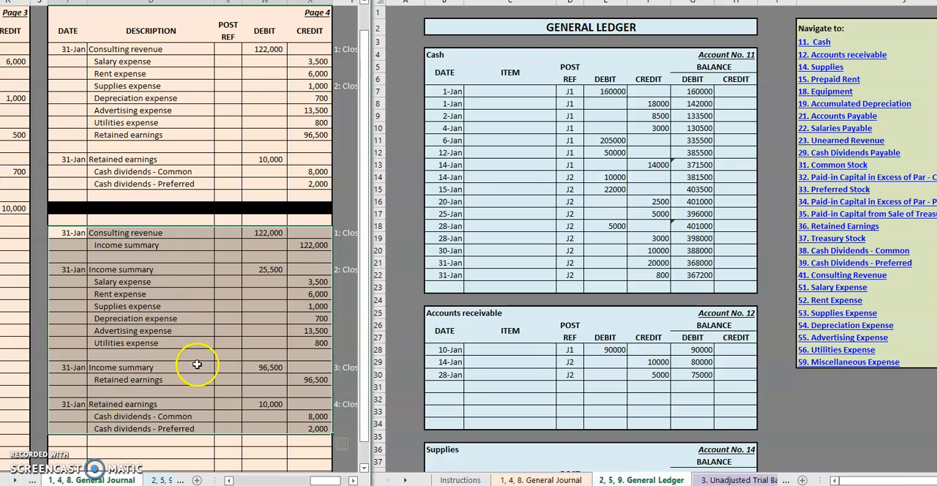
pyautogui.press('Delete')
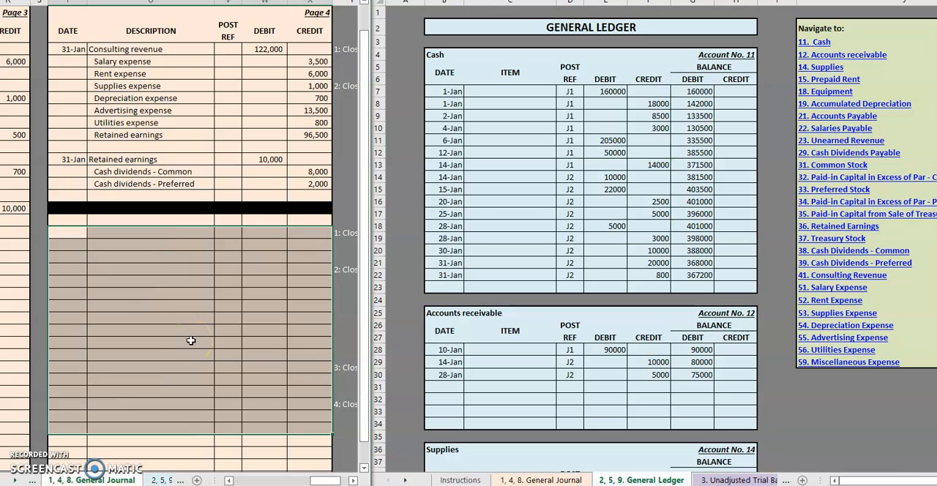
pyautogui.scroll(1, 256, 341)
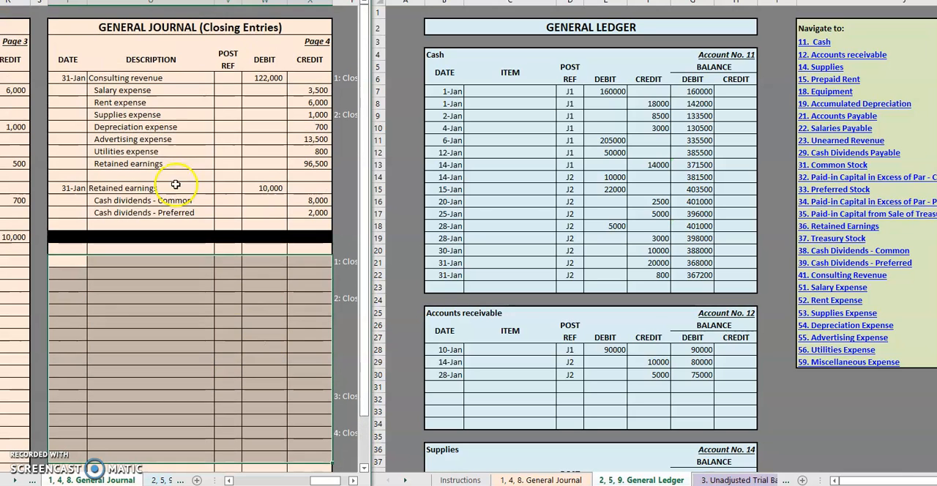
pyautogui.click(188, 110)
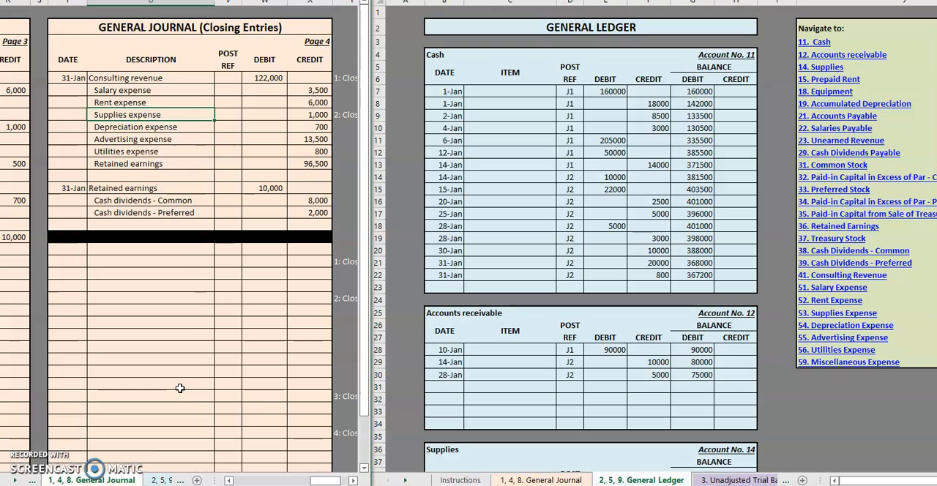
# Post the Consulting Revenue closing entry in its ledger account, dated 1/31 with item CLOSING, post ref J4 and debit 122000.
pyautogui.click(194, 223)
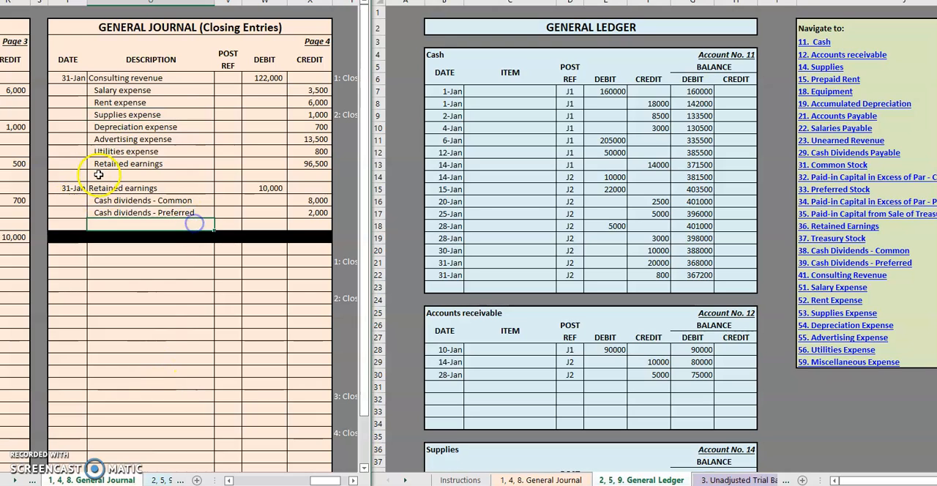
pyautogui.click(68, 125)
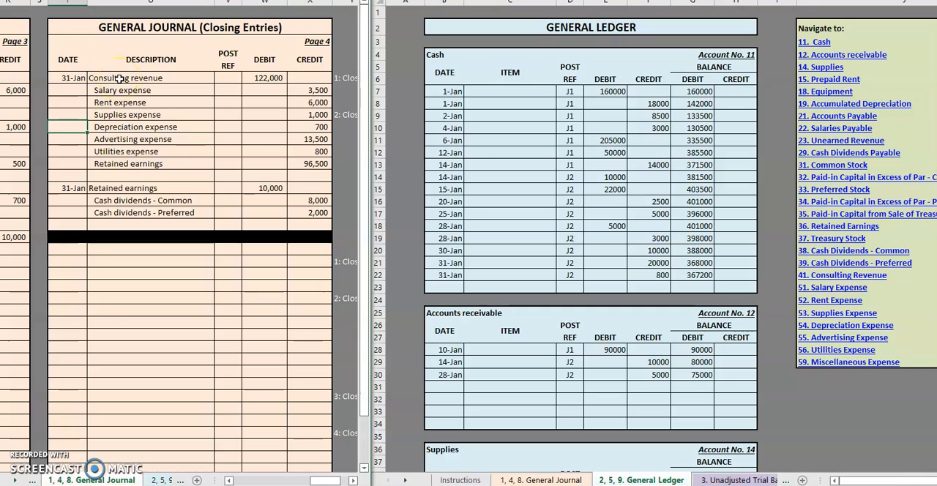
pyautogui.moveTo(120, 78)
pyautogui.mouseDown()
pyautogui.moveTo(257, 66)
pyautogui.moveTo(267, 76)
pyautogui.mouseUp()
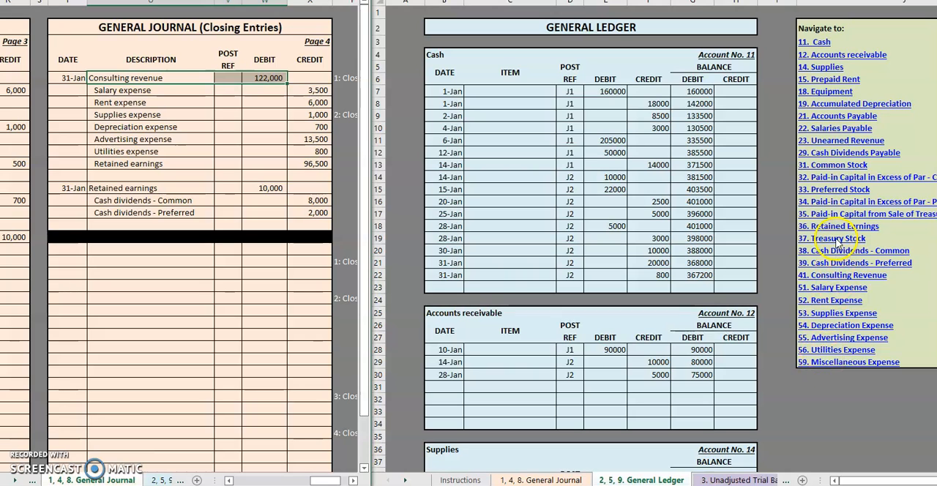
pyautogui.click(827, 274)
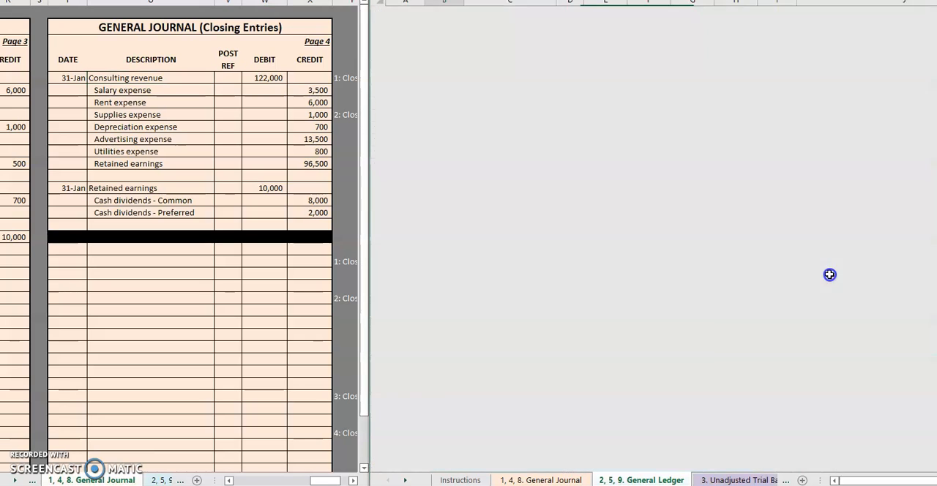
pyautogui.scroll(-7, 487, 124)
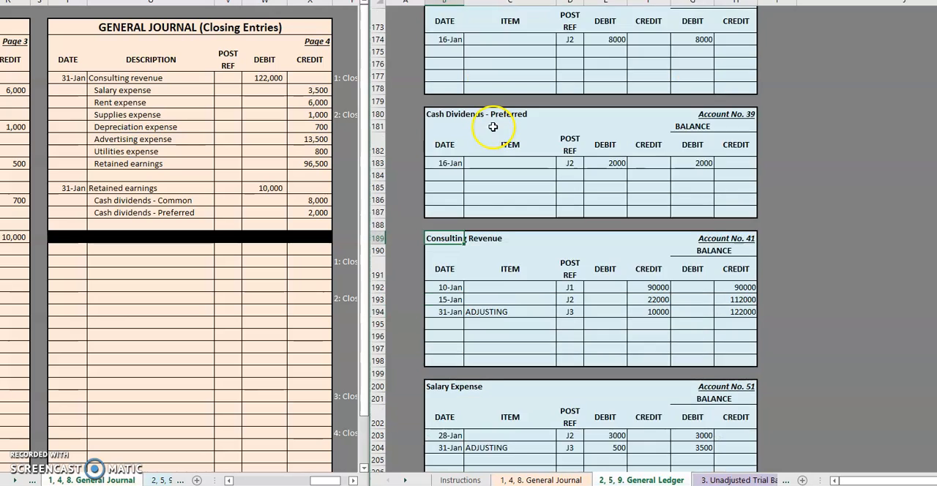
pyautogui.scroll(-1, 495, 131)
pyautogui.click(447, 214)
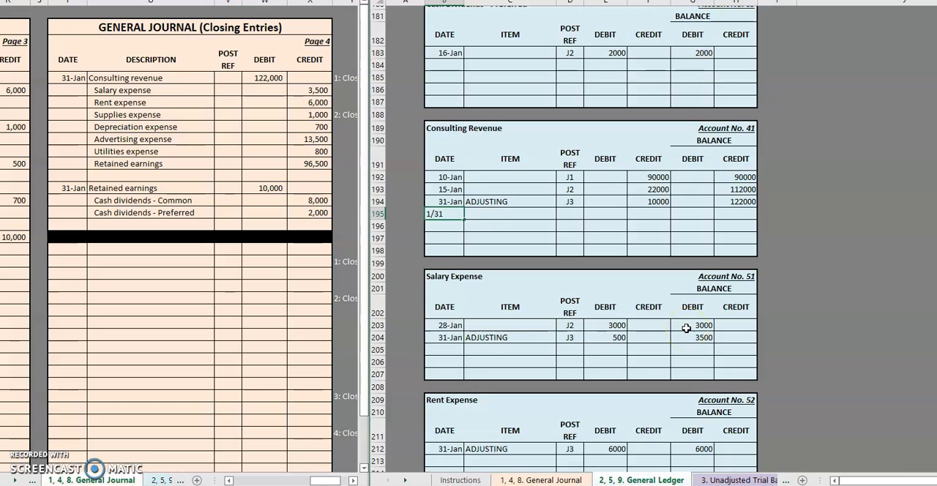
pyautogui.press('Tab')
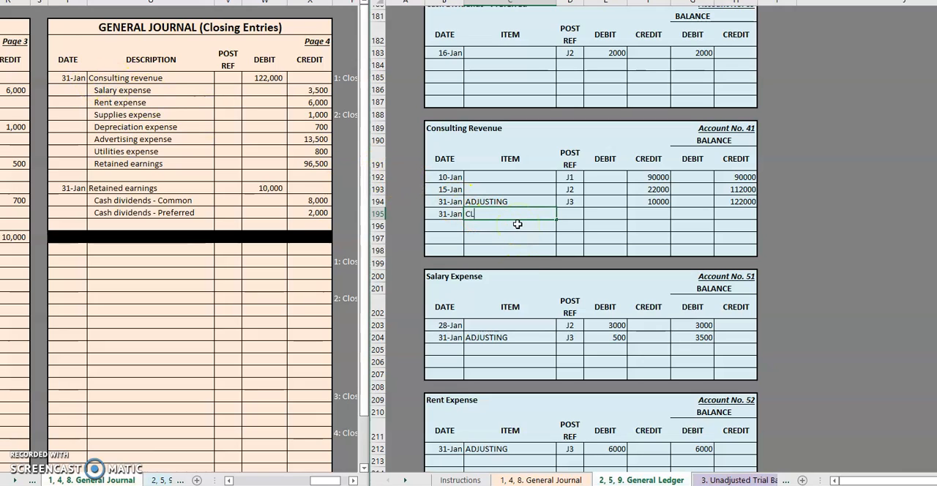
pyautogui.write('CLOSING')
pyautogui.press('Tab')
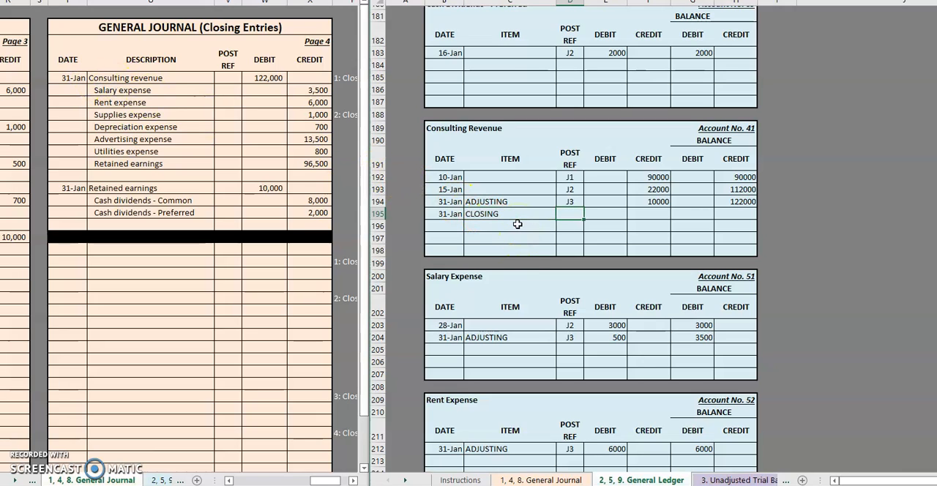
pyautogui.write('J')
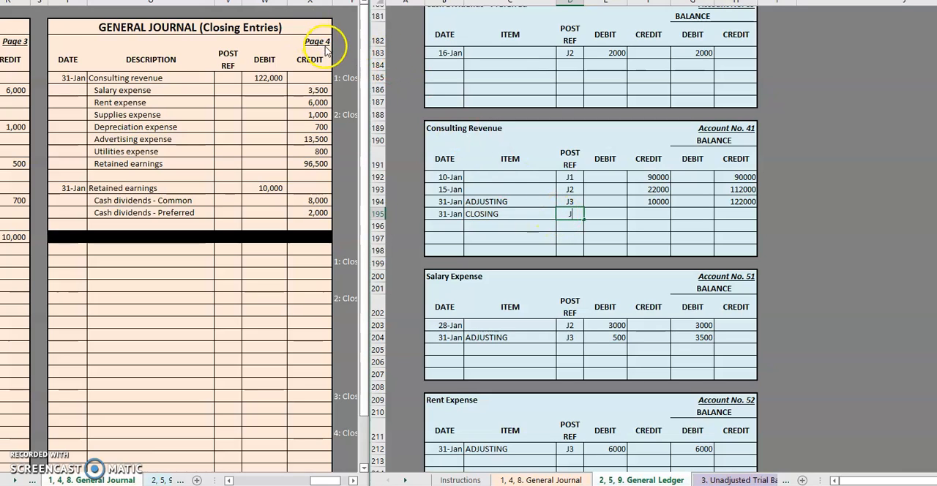
pyautogui.write('4')
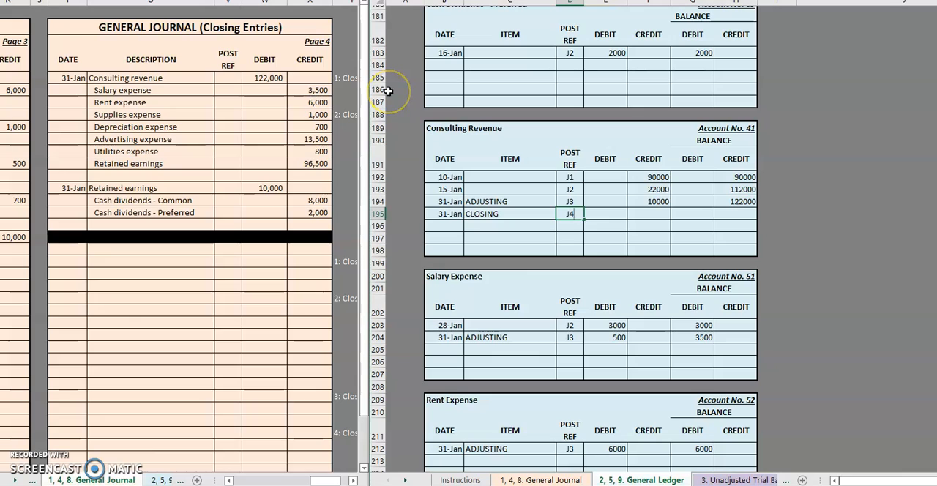
pyautogui.press('Tab')
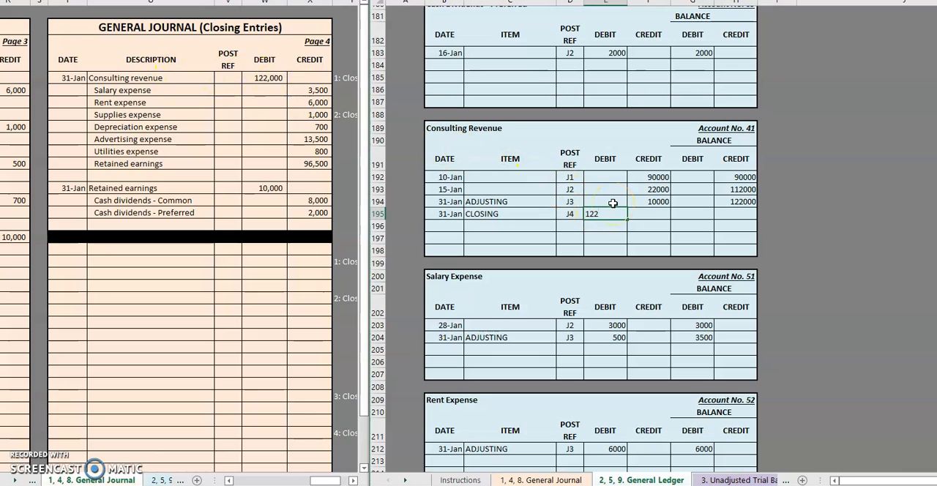
pyautogui.press('Return')
# Set the Consulting Revenue closing row's credit balance to 0 and enter post ref 41 on its journal line.
pyautogui.click(733, 214)
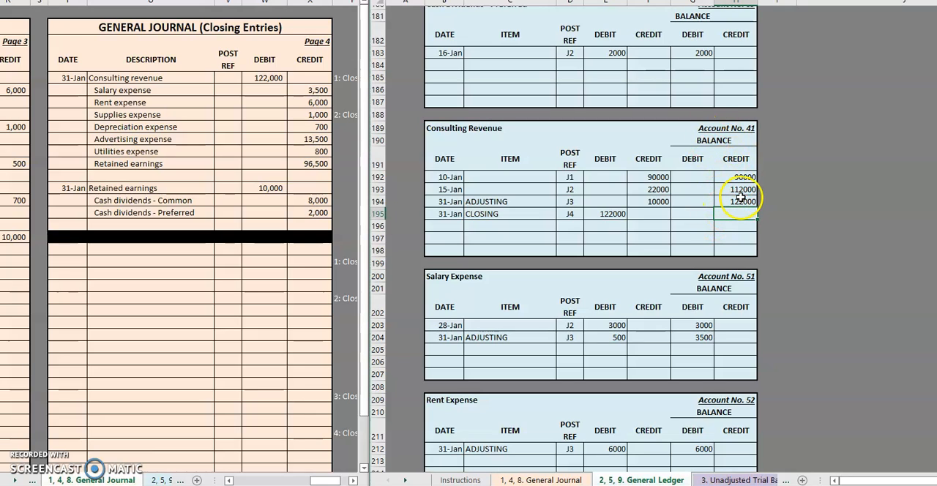
pyautogui.click(741, 200)
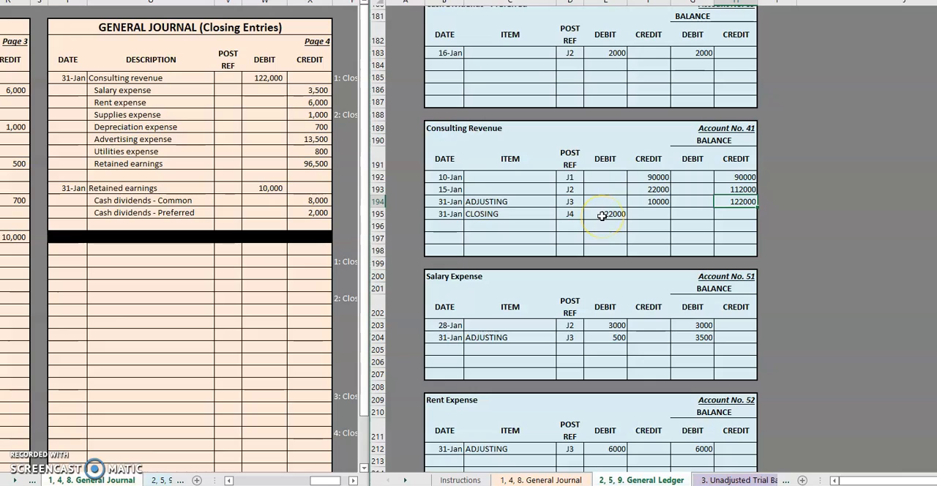
pyautogui.click(729, 211)
pyautogui.write('0')
pyautogui.press('Return')
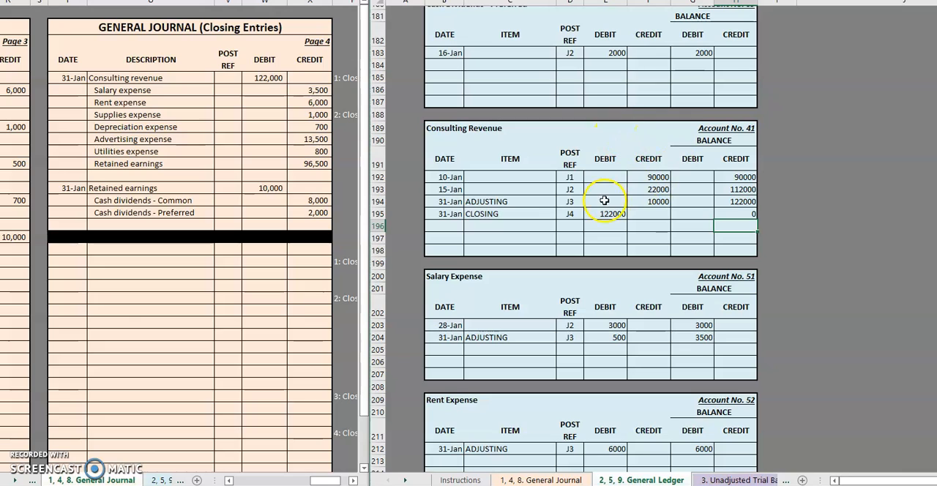
pyautogui.click(229, 78)
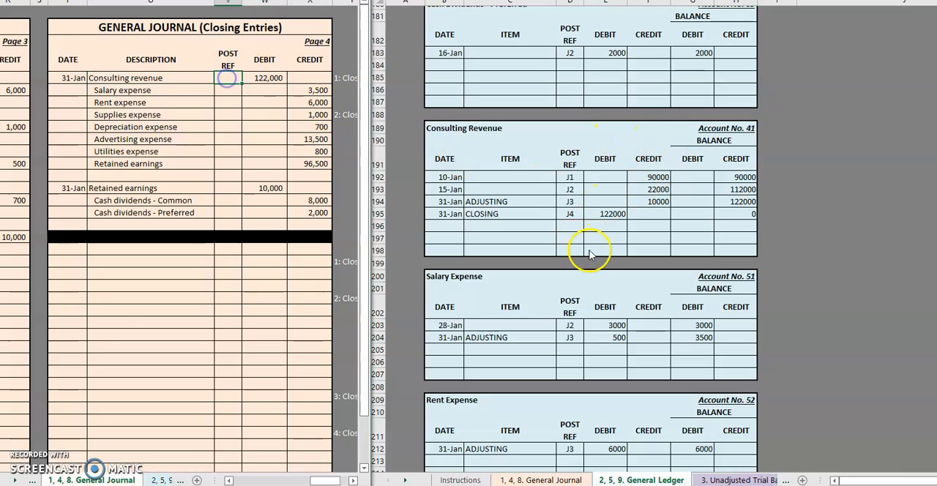
pyautogui.write('41')
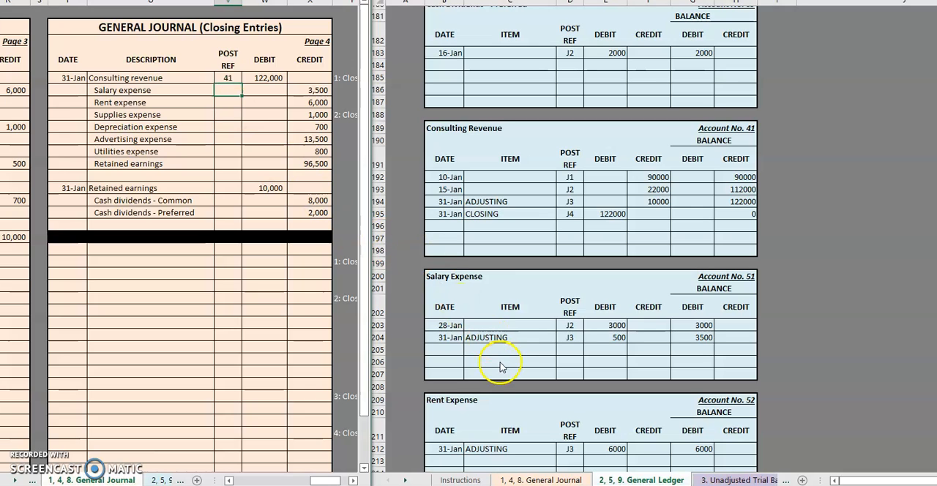
# Post the Salary Expense closing entry in its ledger account, dated 1/31 with item CLOSING, post ref J4 and credit 3500.
pyautogui.click(445, 349)
pyautogui.scroll(-3, 450, 349)
pyautogui.write('1/31')
pyautogui.press('Tab')
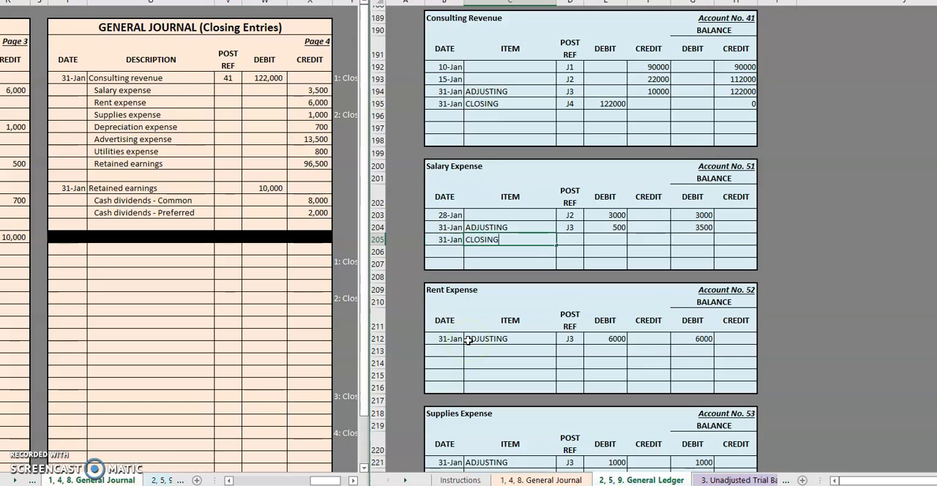
pyautogui.press('Tab')
pyautogui.write('J4')
pyautogui.press('Tab')
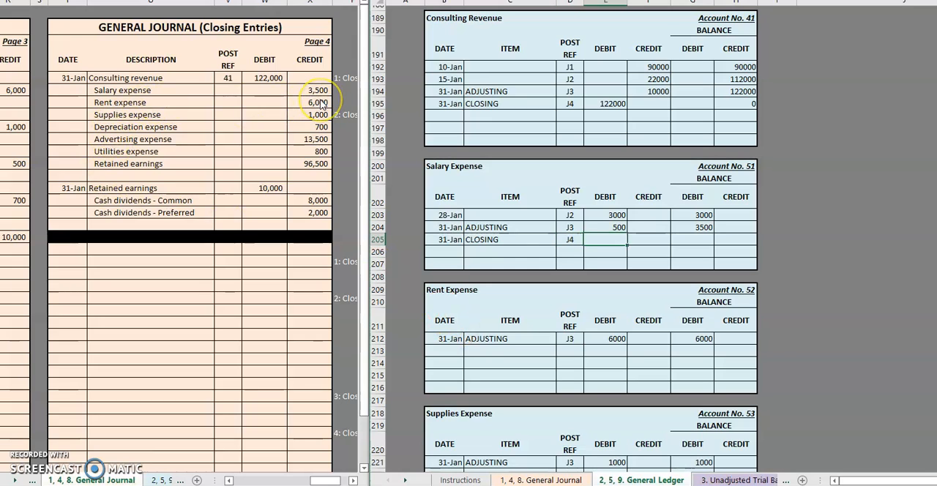
pyautogui.press('Tab')
pyautogui.write('3')
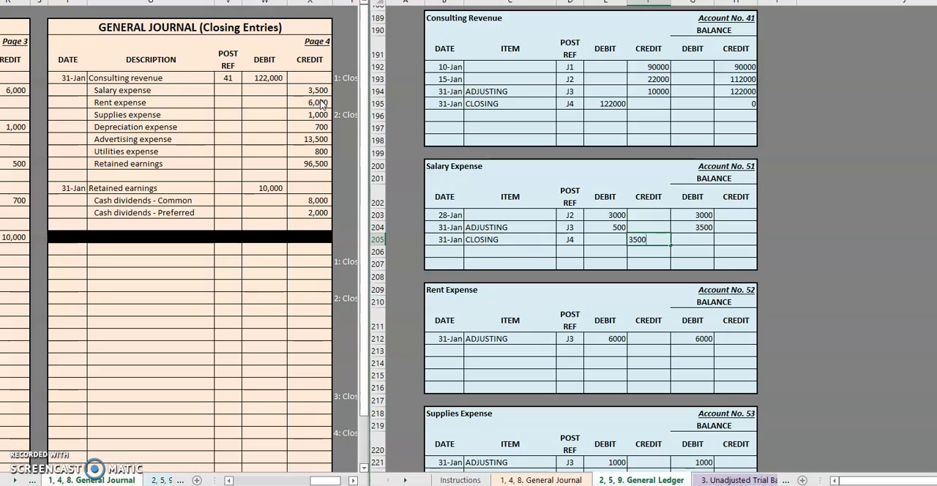
# Set the Salary Expense closing row's debit balance to 0 and enter post ref 51 on its journal line.
pyautogui.click(692, 240)
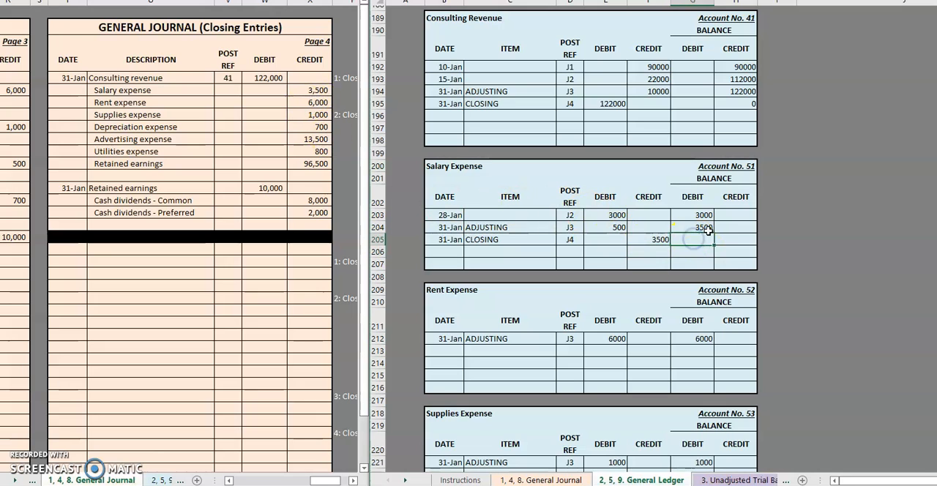
pyautogui.write('0')
pyautogui.press('Return')
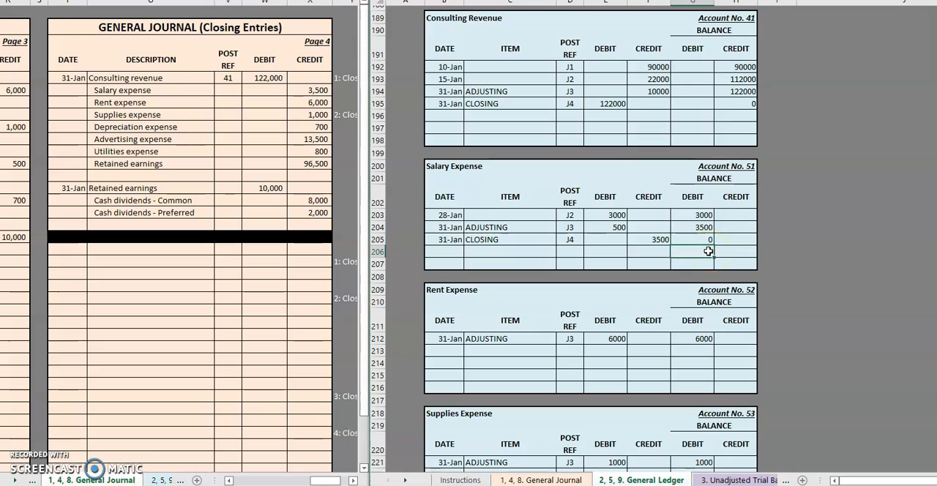
pyautogui.click(238, 87)
pyautogui.write('51')
# Post the Rent Expense closing entry in its ledger account, dated 1/31 with item CLOSING, post ref J4 and credit 6000.
pyautogui.click(450, 354)
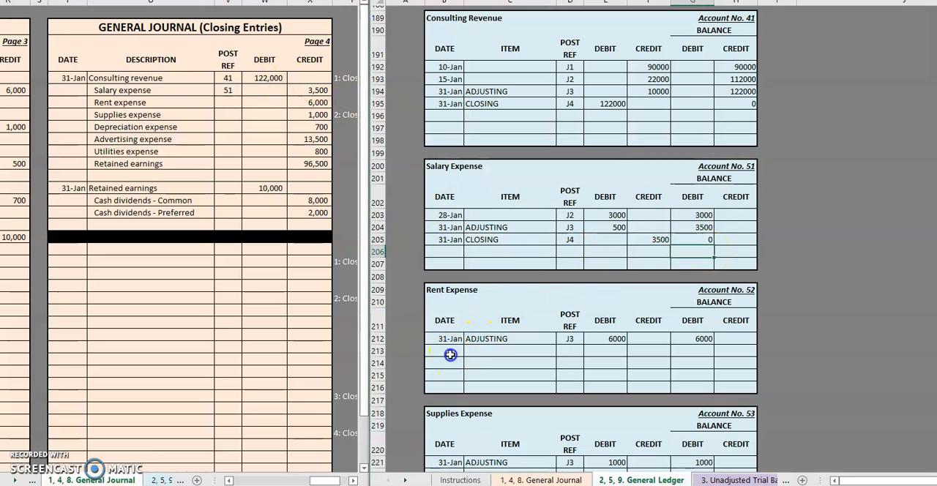
pyautogui.write('1/31')
pyautogui.press('Tab')
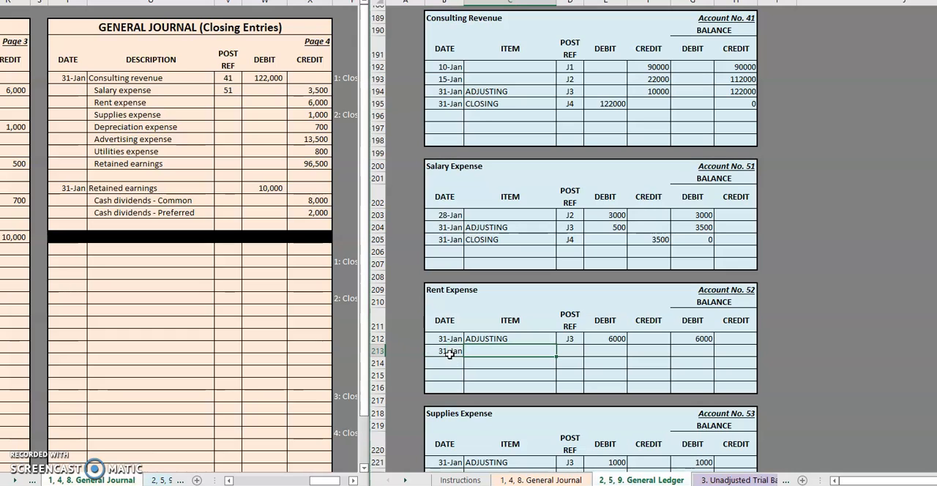
pyautogui.press('Tab')
pyautogui.write('J3')
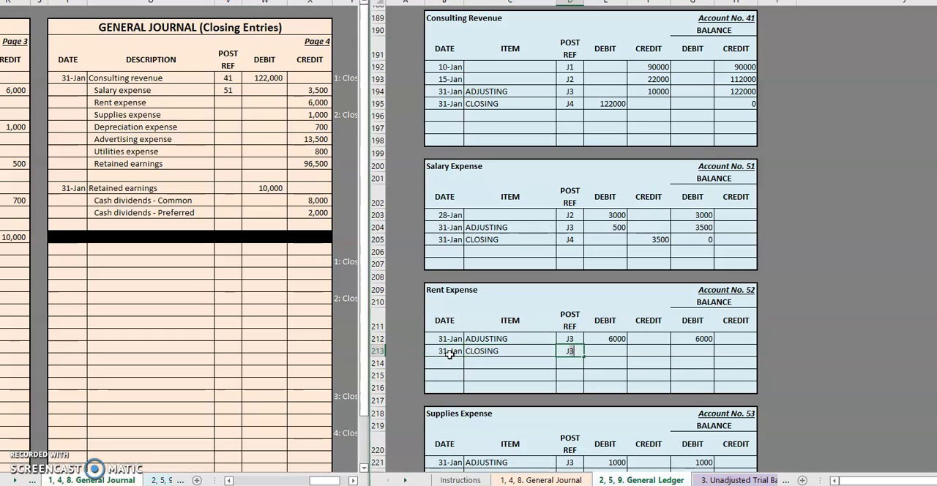
pyautogui.press('BackSpace')
pyautogui.write('4')
pyautogui.press('Tab')
pyautogui.press('Tab')
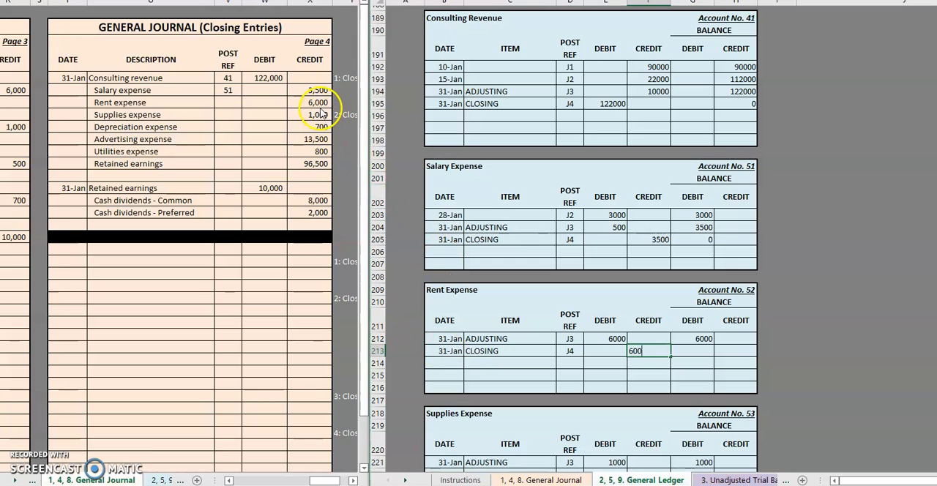
pyautogui.press('Tab')
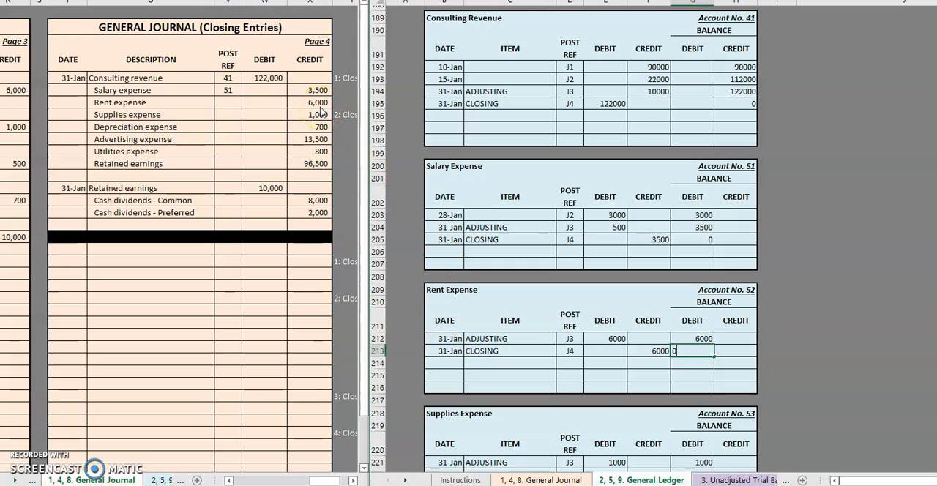
# Set the Rent Expense closing row's debit balance to 0 and enter post ref 52 on its journal line.
pyautogui.click(651, 362)
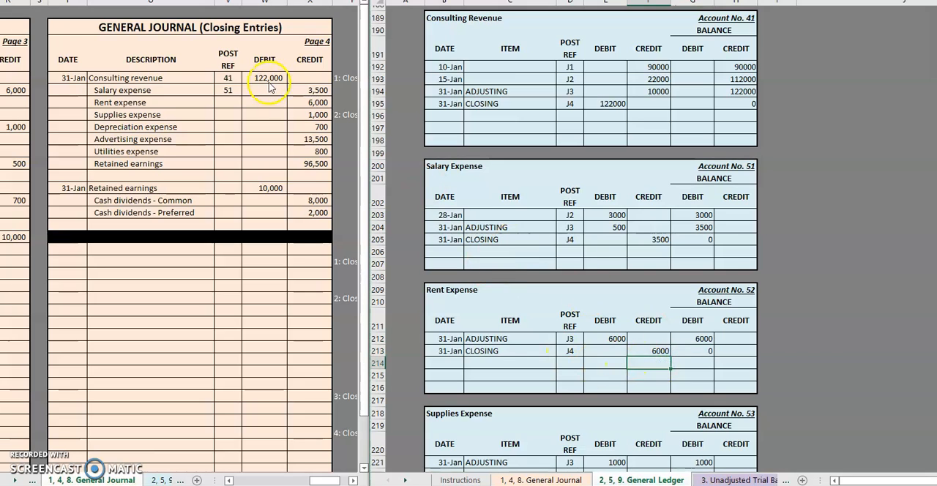
pyautogui.click(232, 102)
pyautogui.write('52')
pyautogui.press('Return')
# Post the Supplies Expense closing entry in its ledger account, dated 1/31 with item CLOSING, post ref J4 and credit 1000.
pyautogui.scroll(-1, 618, 374)
pyautogui.click(445, 291)
pyautogui.write('1/31')
pyautogui.press('Tab')
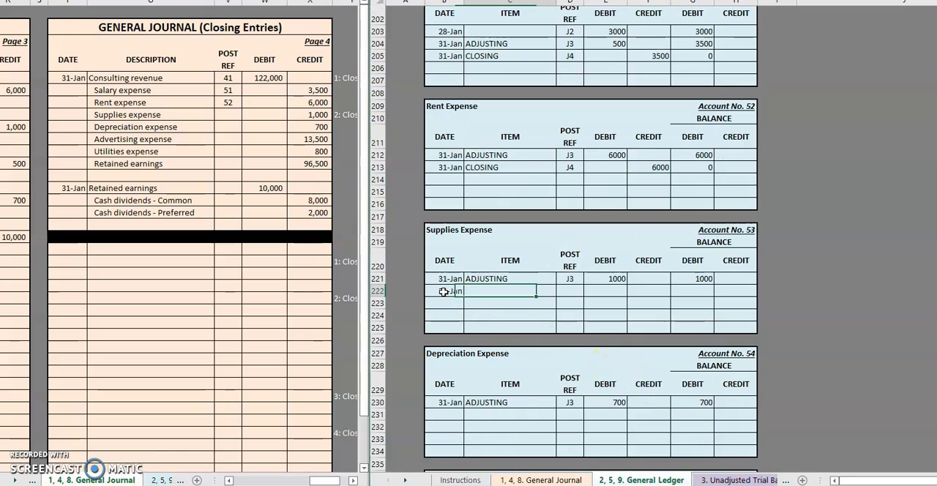
pyautogui.write('CLOSING')
pyautogui.press('Tab')
pyautogui.write('J3')
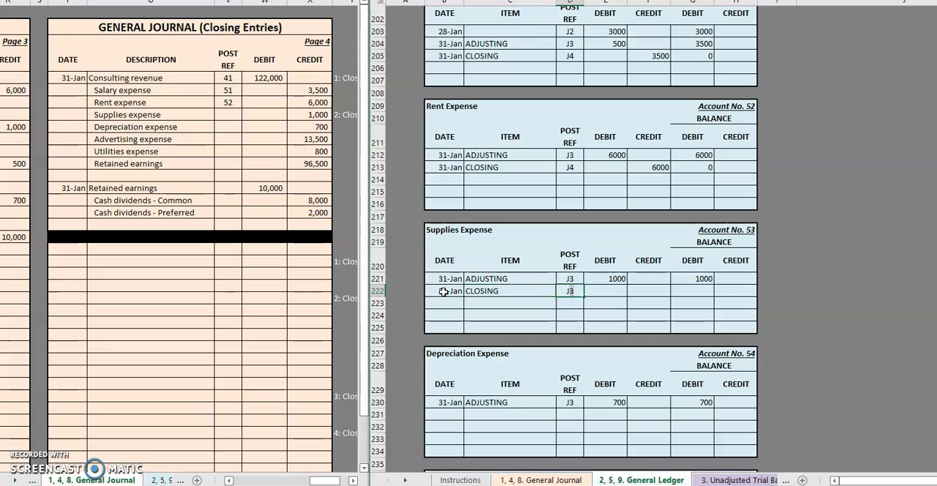
pyautogui.press('BackSpace')
pyautogui.write('4')
pyautogui.press('Tab')
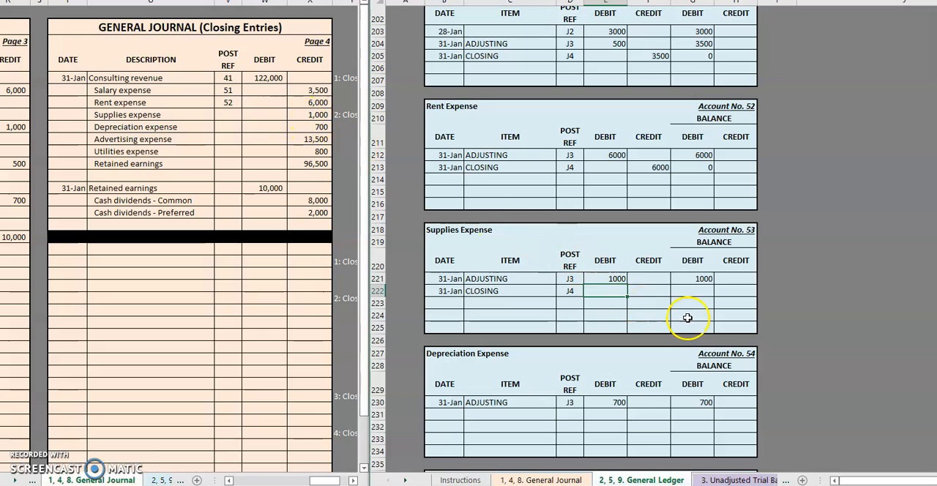
pyautogui.press('Tab')
pyautogui.press('Tab')
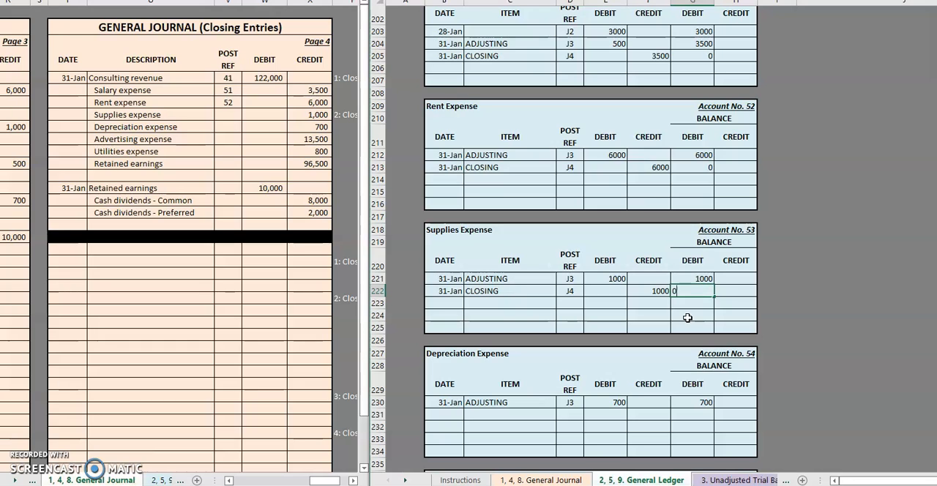
# Set the Supplies Expense closing row's debit balance to 0 and enter post ref 53 on its journal line.
pyautogui.write('0')
pyautogui.press('Return')
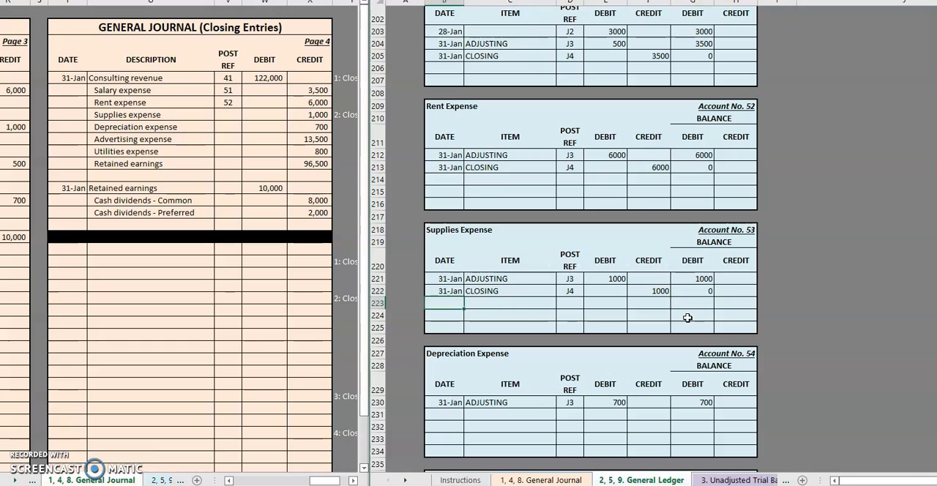
pyautogui.click(213, 118)
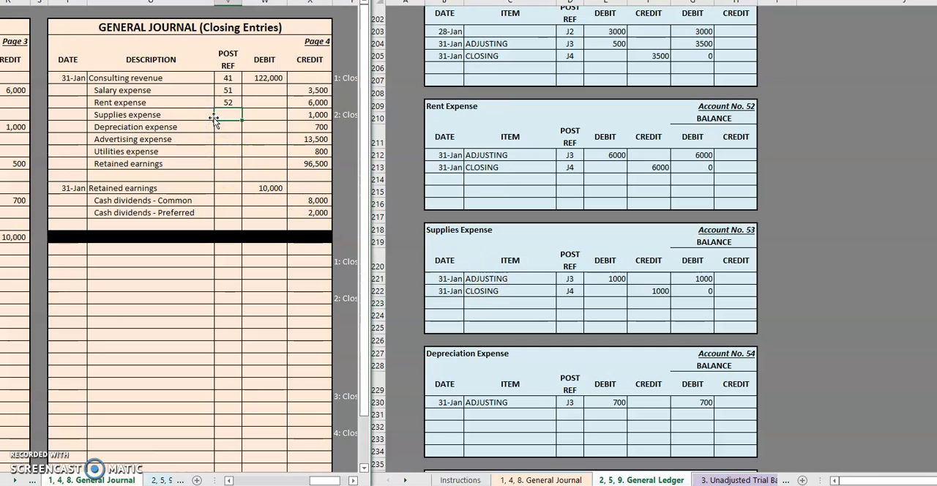
pyautogui.write('53')
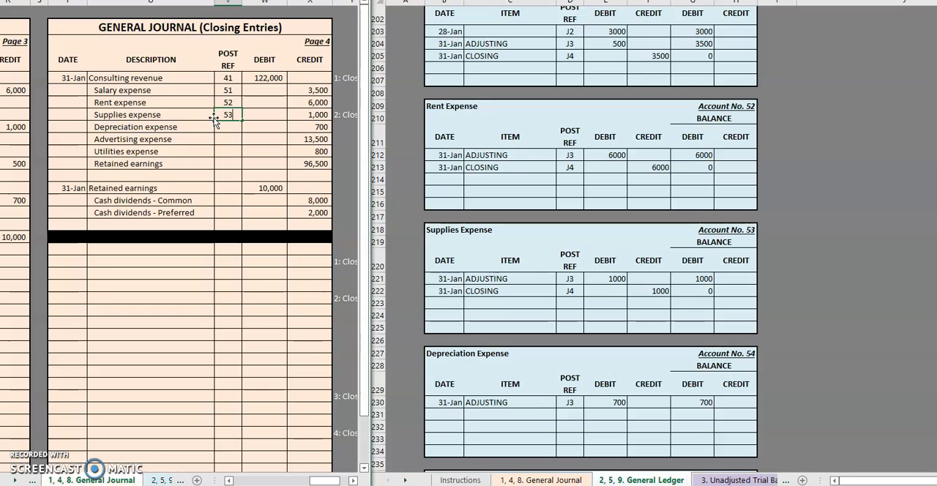
pyautogui.scroll(-2, 458, 289)
pyautogui.scroll(2, 458, 288)
pyautogui.click(487, 287)
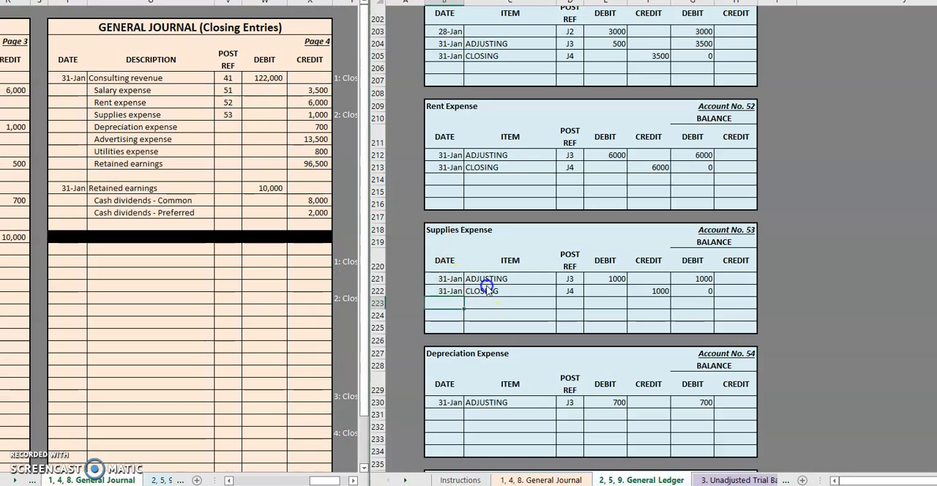
# Post the Depreciation Expense closing entry in its ledger account, dated 1/31 with item CLOSING, post ref J4 and credit 700.
pyautogui.scroll(-4, 486, 287)
pyautogui.click(443, 266)
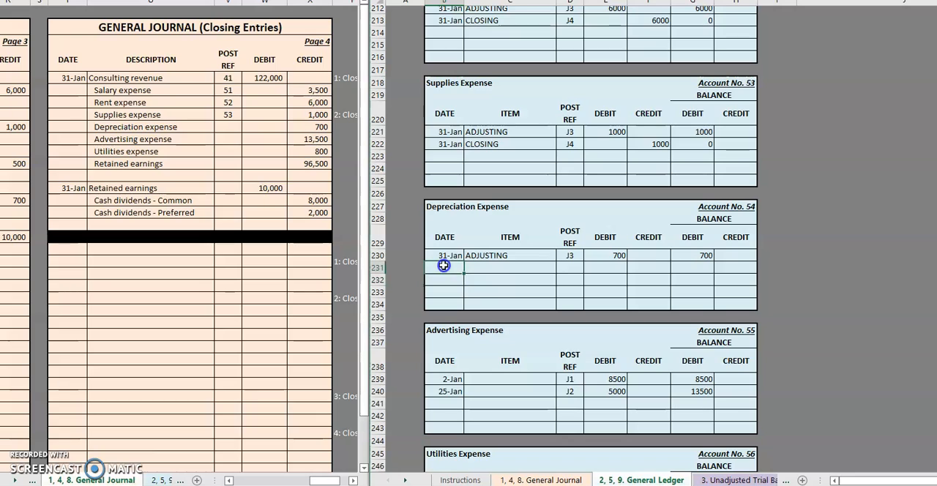
pyautogui.write('1/31')
pyautogui.press('Tab')
pyautogui.write('CLOSING')
pyautogui.press('Tab')
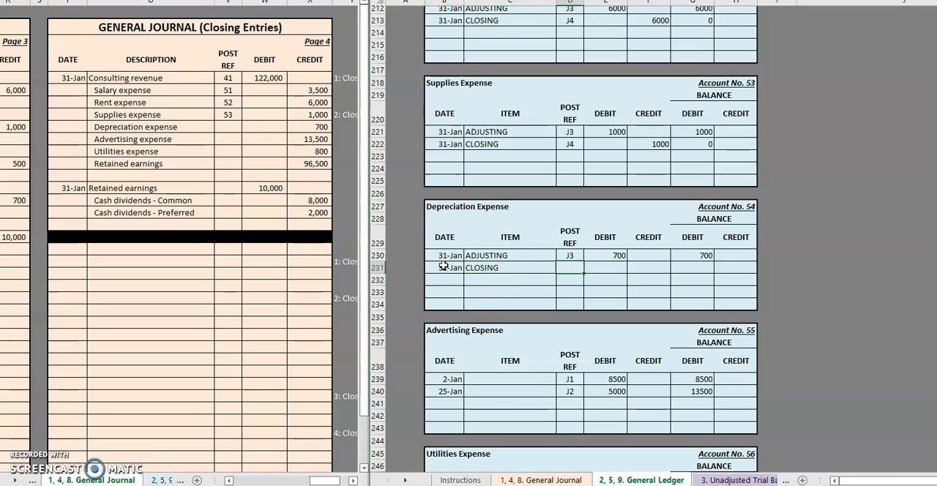
pyautogui.write('J4')
pyautogui.press('Tab')
pyautogui.press('Tab')
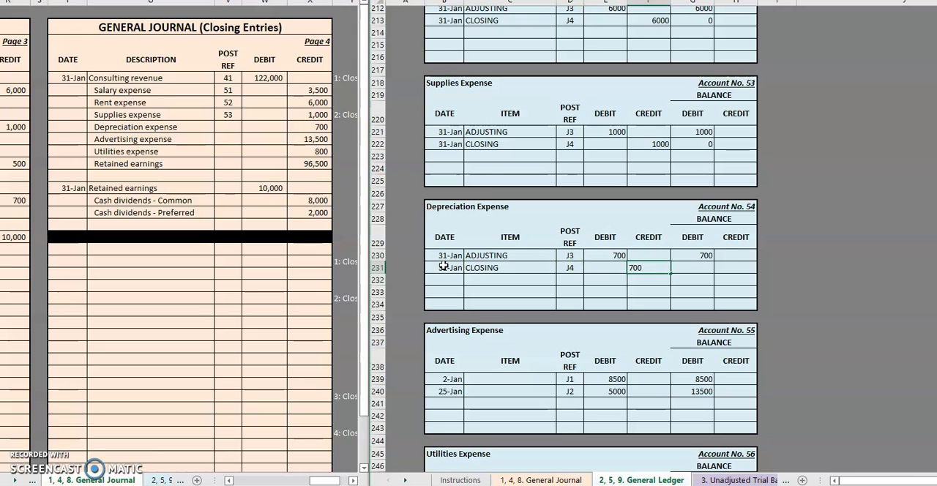
pyautogui.press('Tab')
pyautogui.press('Tab')
pyautogui.press('Left')
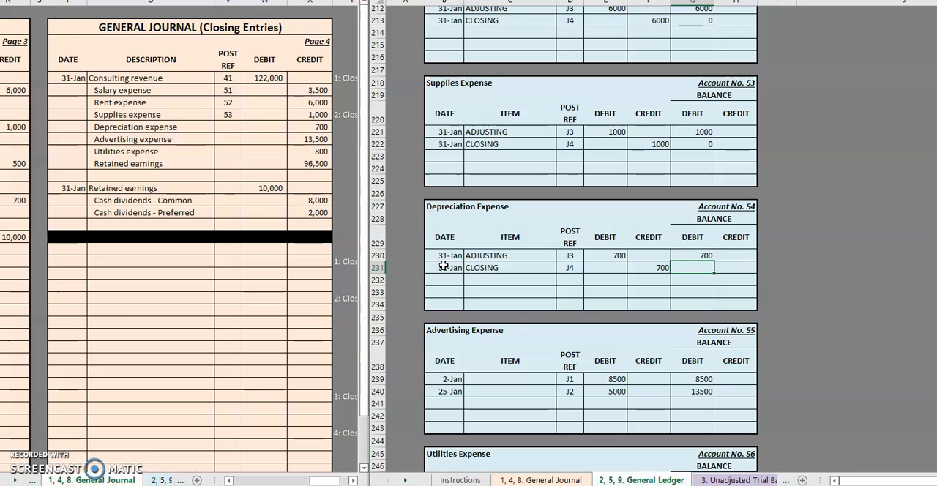
# Set the Depreciation Expense closing row's debit balance to 0 and enter post ref 54 on its journal line.
pyautogui.write('0')
pyautogui.click(226, 119)
pyautogui.click(227, 126)
pyautogui.write('54')
pyautogui.press('Return')
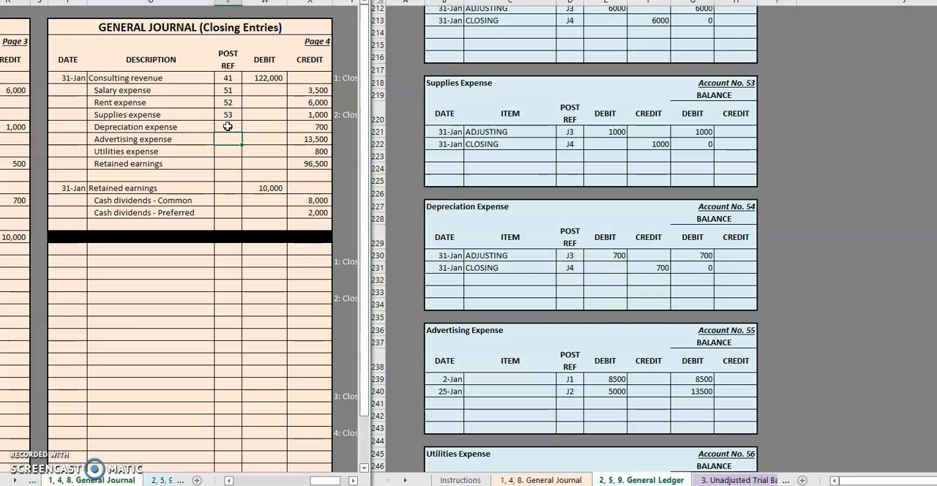
# Post the Advertising Expense closing entry in its ledger account, dated 31-Jan with item CLOSING, post ref J4 and credit 13500.
pyautogui.scroll(-1, 476, 359)
pyautogui.scroll(1, 475, 358)
pyautogui.click(476, 357)
pyautogui.scroll(-2, 476, 357)
pyautogui.click(447, 329)
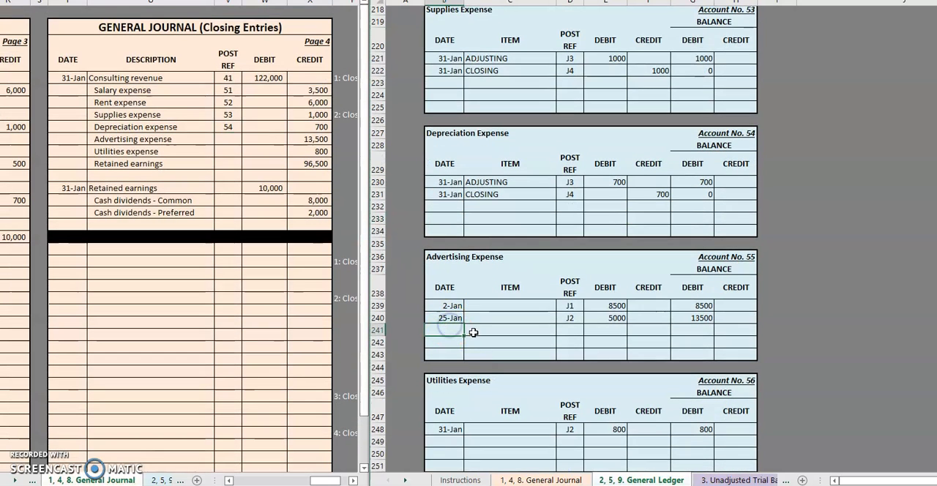
pyautogui.press('Tab')
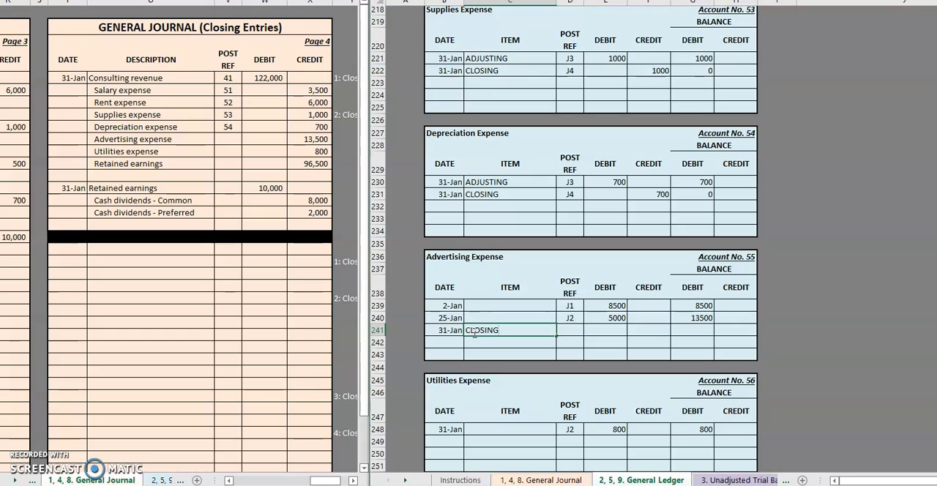
pyautogui.press('Tab')
pyautogui.write('J4')
pyautogui.press('Tab')
pyautogui.press('Tab')
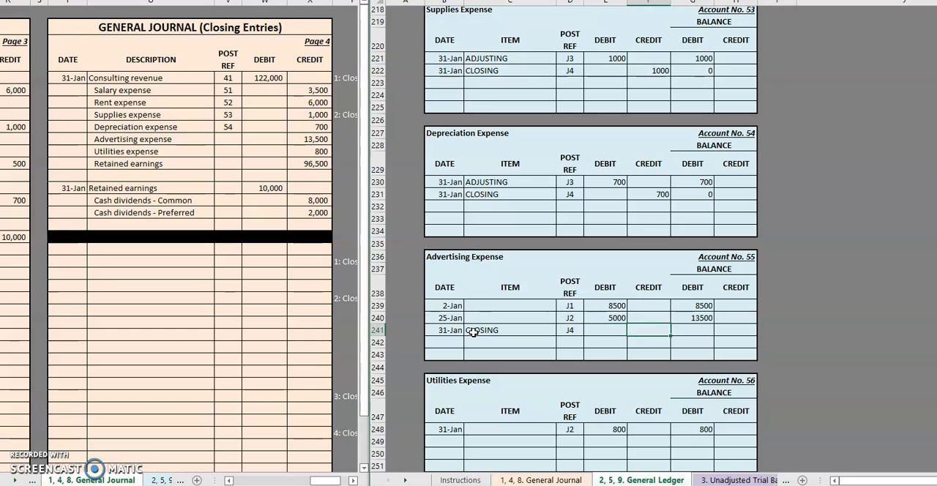
pyautogui.write('13500')
pyautogui.press('Tab')
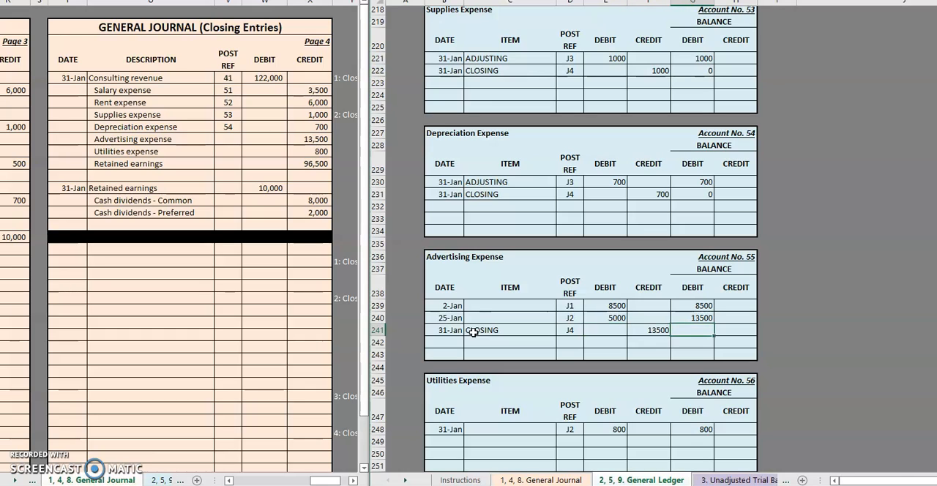
# Set the Advertising Expense closing row's debit balance to 0 and enter post ref 55 on its journal line.
pyautogui.write('0')
pyautogui.press('Return')
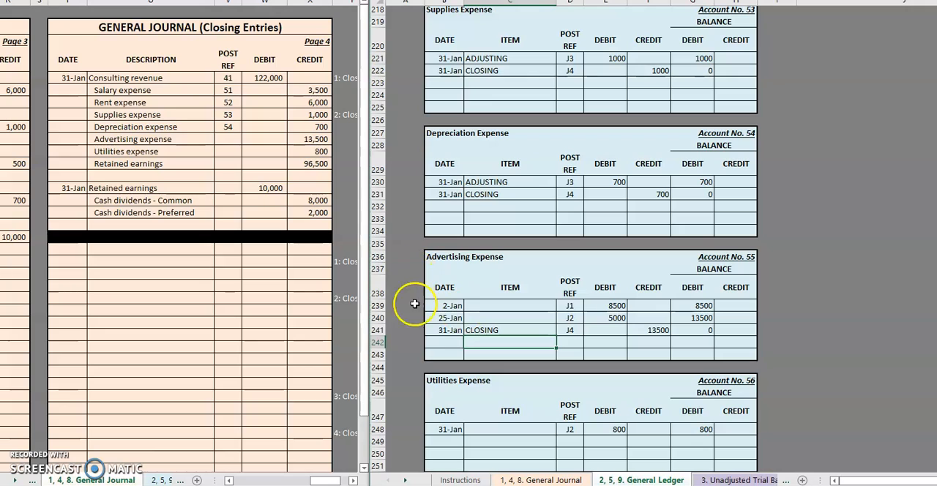
pyautogui.click(426, 340)
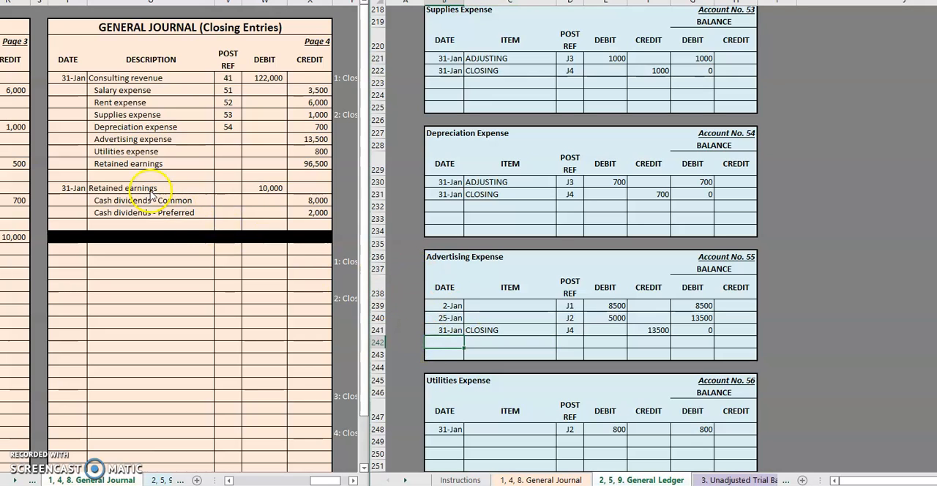
pyautogui.click(229, 135)
pyautogui.write('55')
pyautogui.press('Return')
# Post the Utilities Expense closing entry in its ledger account, dated 1/31 with item CLOSING, post ref J4 and credit 800.
pyautogui.click(441, 341)
pyautogui.scroll(-3, 473, 347)
pyautogui.click(453, 330)
pyautogui.write('1/31')
pyautogui.press('Tab')
pyautogui.press('Tab')
pyautogui.hotkey('shift', 'Tab')
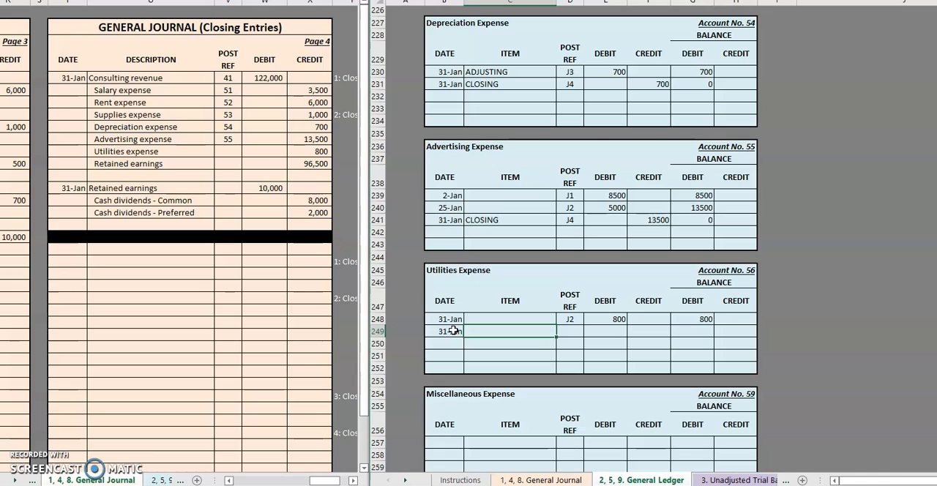
pyautogui.write('CLOSING')
pyautogui.press('Tab')
pyautogui.write('J4')
pyautogui.press('Tab')
# Set the Utilities Expense closing row's debit balance to 0 and enter post ref 56 on its journal line.
pyautogui.press('Tab')
pyautogui.write('800')
pyautogui.press('Tab')
pyautogui.press('Return')
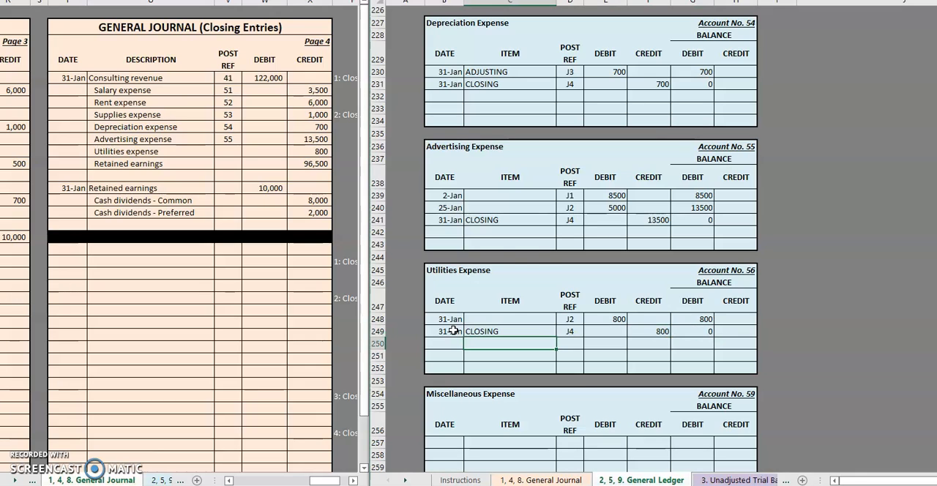
pyautogui.click(235, 150)
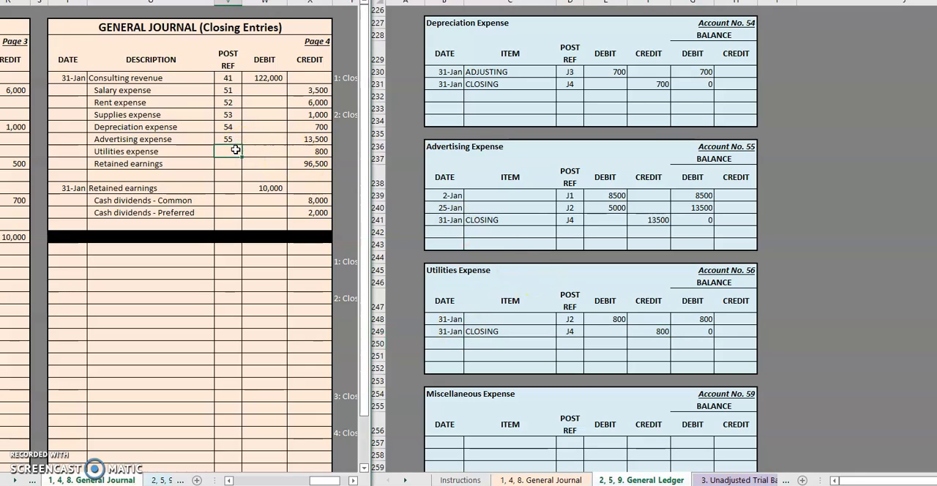
pyautogui.click(227, 163)
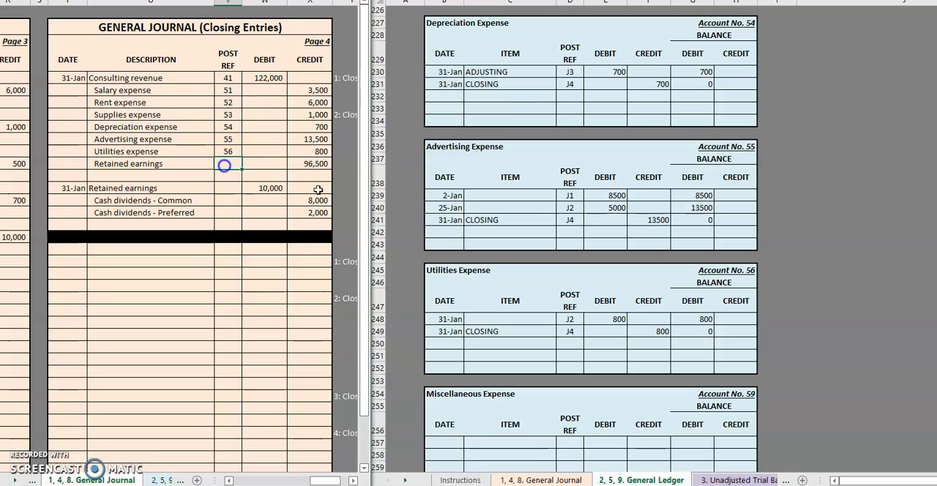
# Add a closing row to the Retained earnings ledger account, dated 1/31 with item CLOSING and post ref J4.
pyautogui.click(594, 243)
pyautogui.scroll(20, 594, 241)
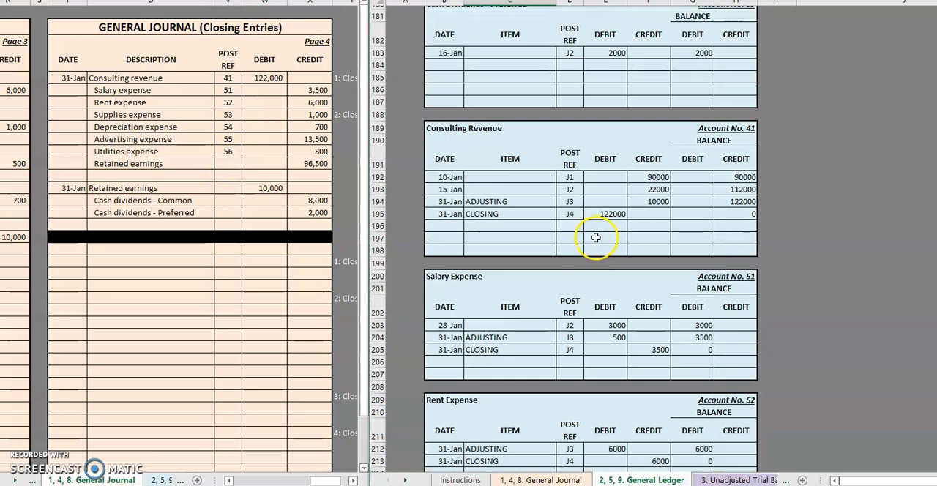
pyautogui.scroll(4, 589, 228)
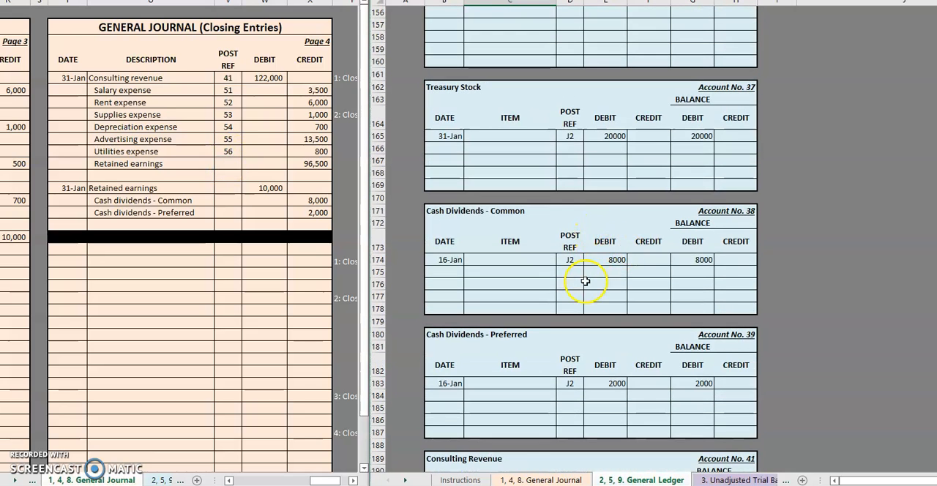
pyautogui.scroll(3, 589, 279)
pyautogui.scroll(1, 578, 278)
pyautogui.click(450, 197)
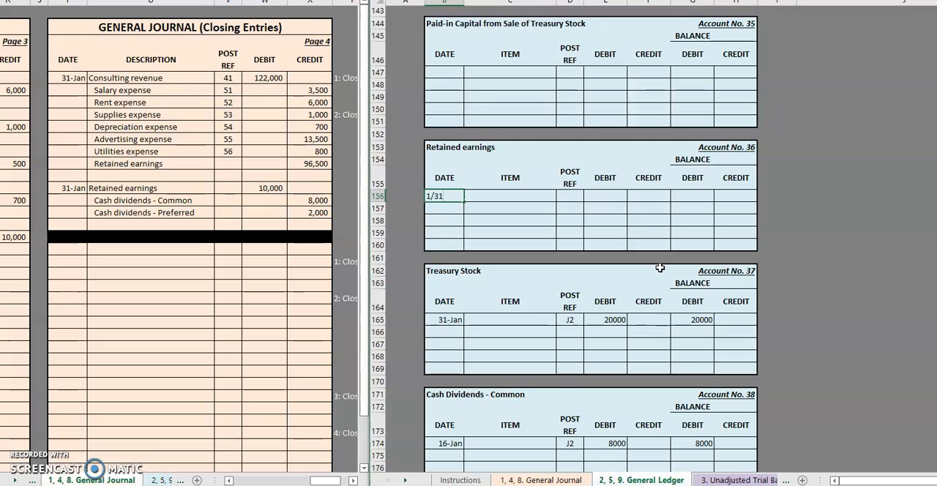
pyautogui.press('Tab')
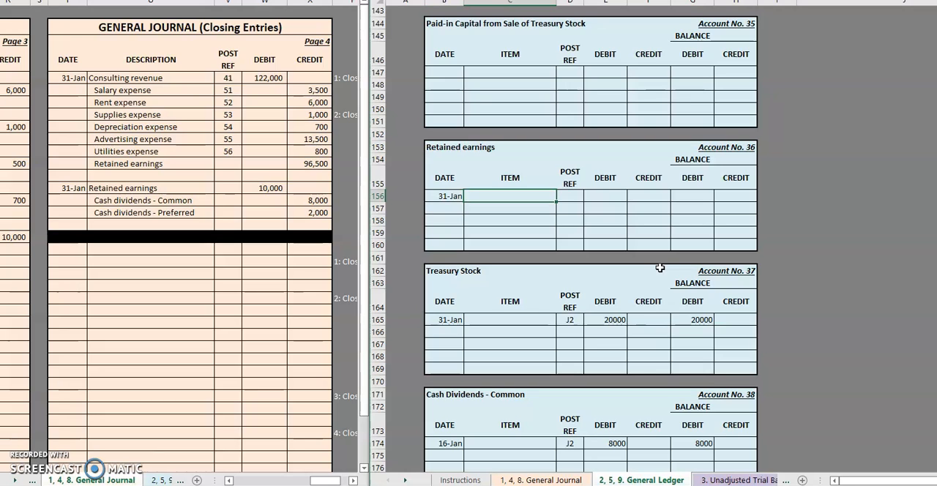
pyautogui.write('CLOSING')
pyautogui.press('Tab')
pyautogui.write('J')
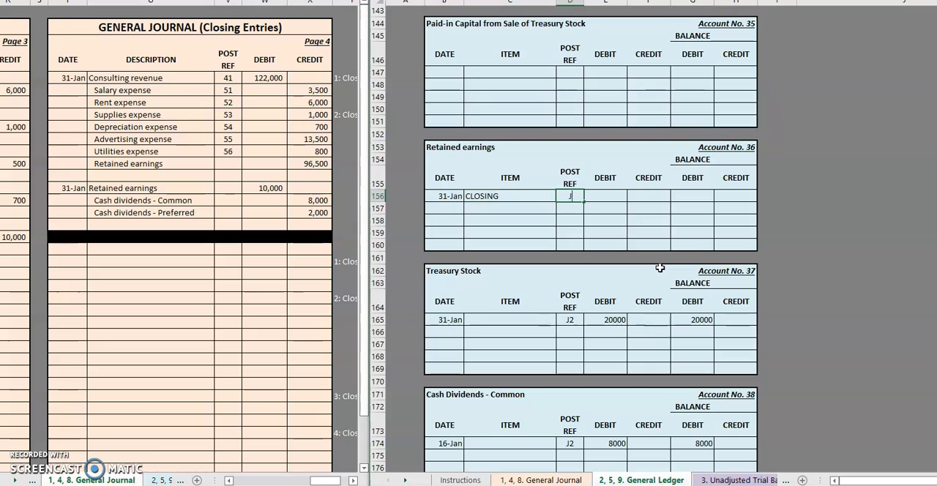
pyautogui.write('4')
# Enter a credit of 96500 and a credit balance of 96500 on the Retained earnings closing row.
pyautogui.press('Tab')
pyautogui.press('Tab')
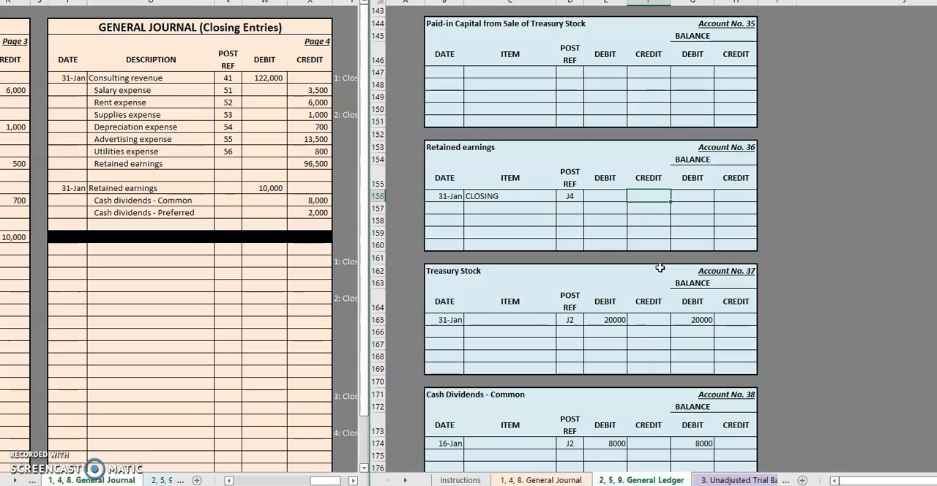
pyautogui.write('96500')
pyautogui.press('Tab')
pyautogui.press('Tab')
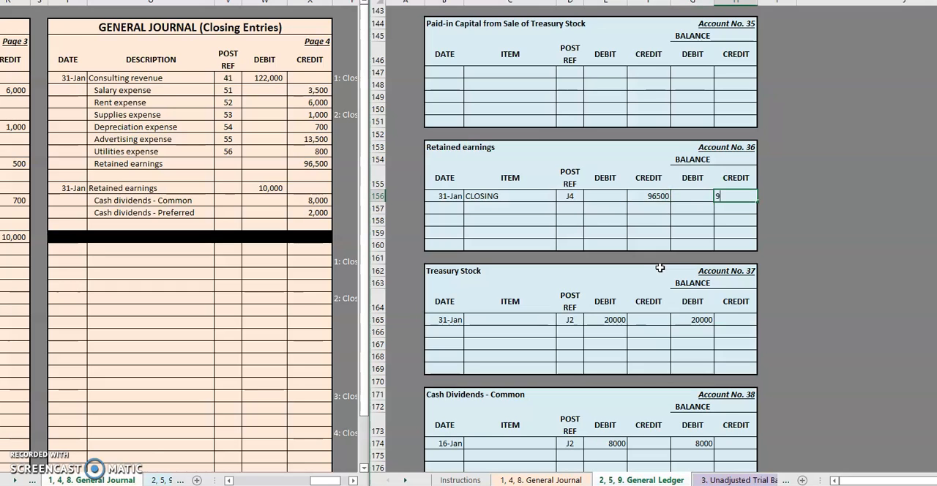
pyautogui.write('96500')
pyautogui.press('Return')
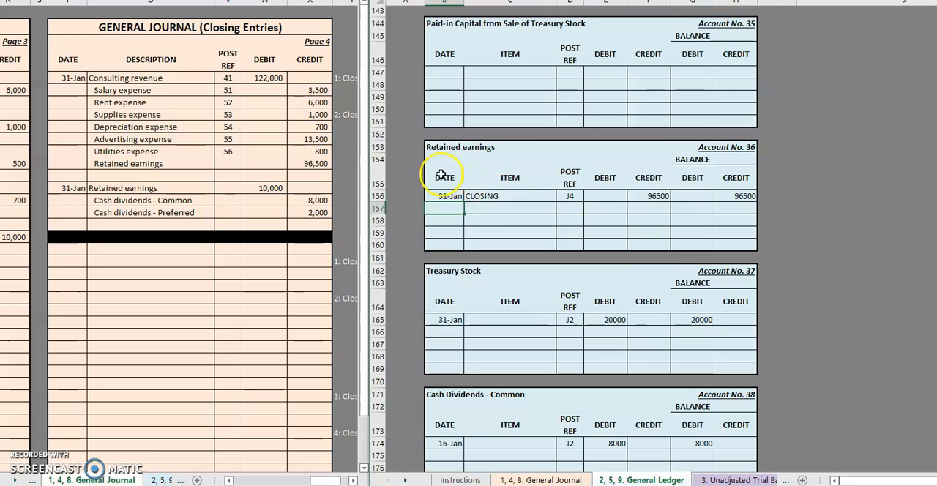
# Enter post ref 36 on the journal line crediting Retained earnings with 96,500.
pyautogui.click(233, 166)
pyautogui.write('3')
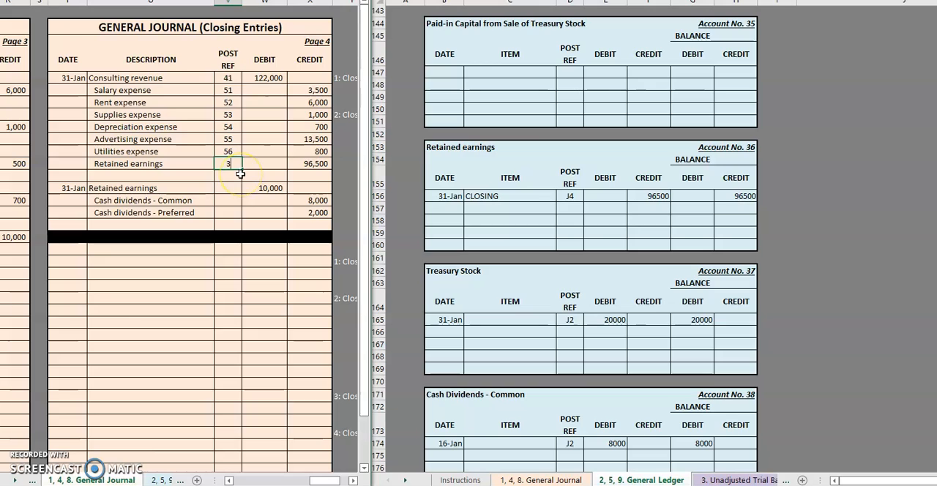
pyautogui.write('6')
pyautogui.press('Return')
pyautogui.press('Return')
# Add a second closing row to the Retained earnings ledger account, dated 1/31 with item CLOSING and post ref J4.
pyautogui.click(434, 209)
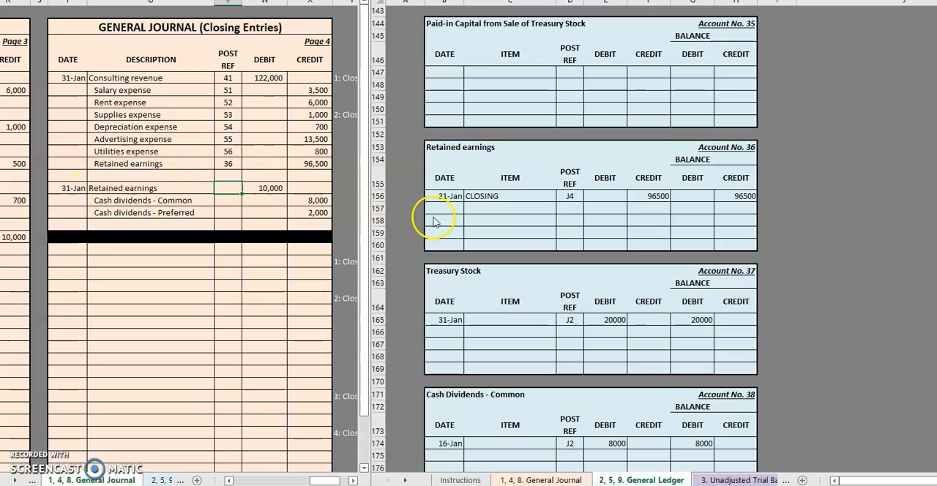
pyautogui.write('1/')
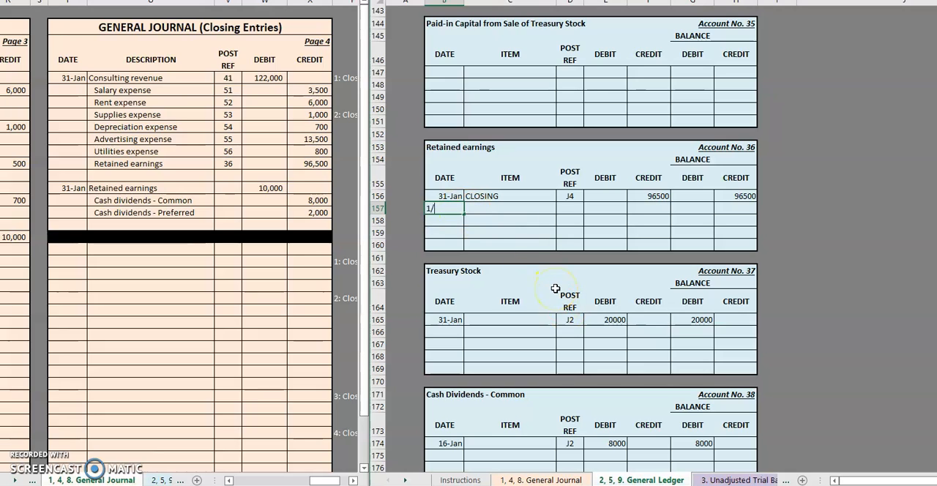
pyautogui.write('31-Jan')
pyautogui.press('Tab')
pyautogui.write('C')
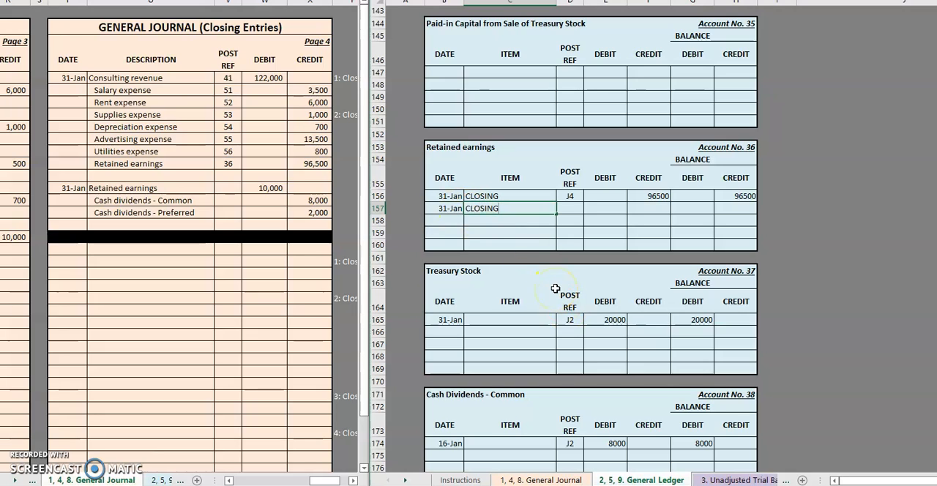
pyautogui.press('Tab')
pyautogui.press('Tab')
pyautogui.press('Tab')
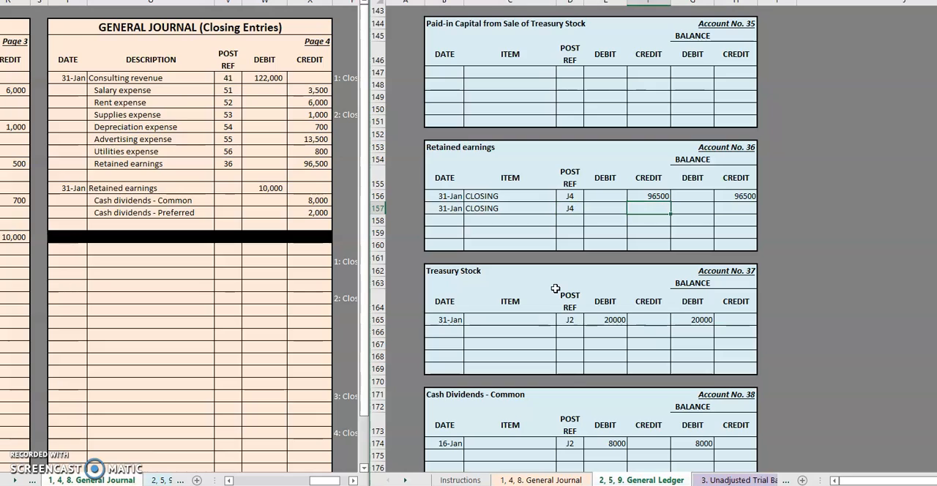
# Enter a debit of 10000 and a credit balance of 86500 on the second Retained earnings closing row.
pyautogui.hotkey('shift', 'Tab')
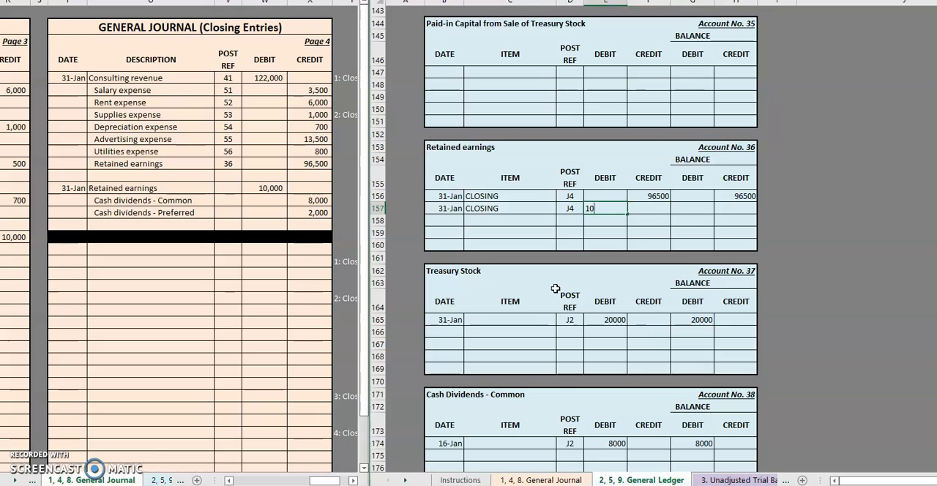
pyautogui.press('Tab')
pyautogui.press('Tab')
pyautogui.press('Tab')
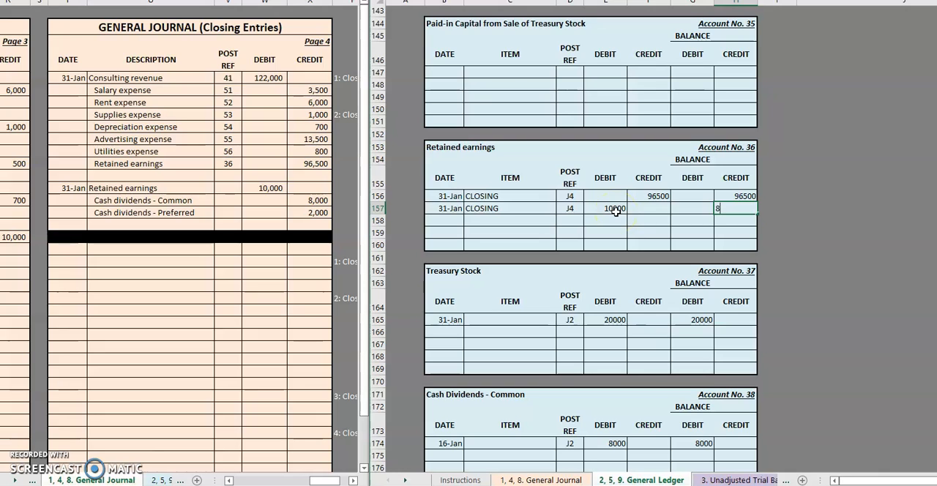
pyautogui.click(754, 208)
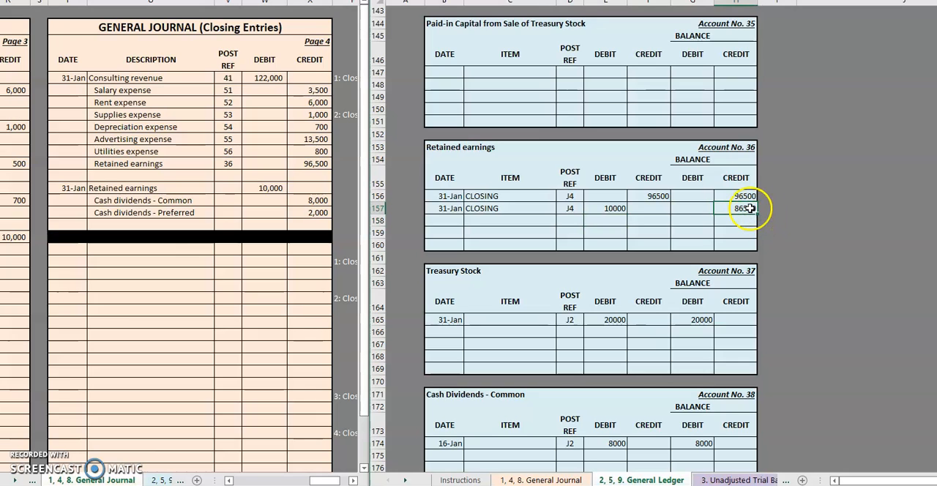
# Check the ledger's Retained earnings balance against the ending balance on the Statement of Retained Earnings in the financial statements sheet.
pyautogui.click(498, 148)
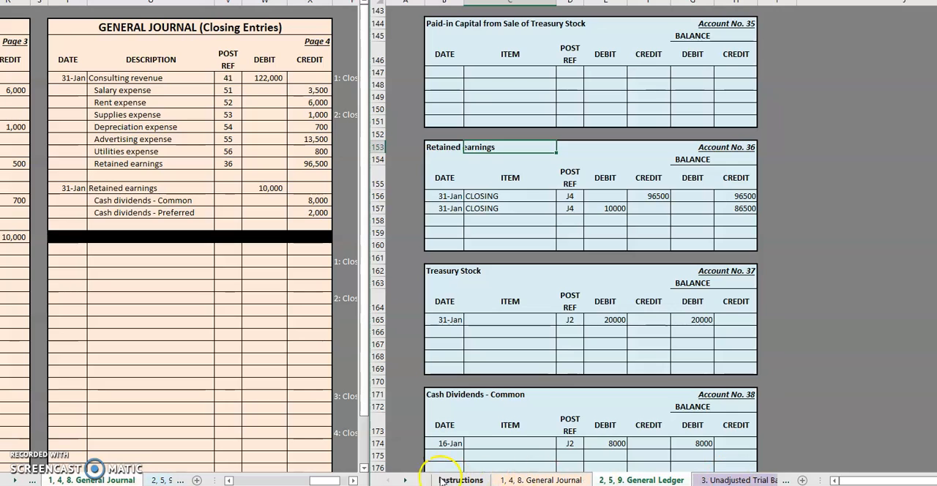
pyautogui.click(405, 480)
pyautogui.click(405, 480)
pyautogui.click(405, 480)
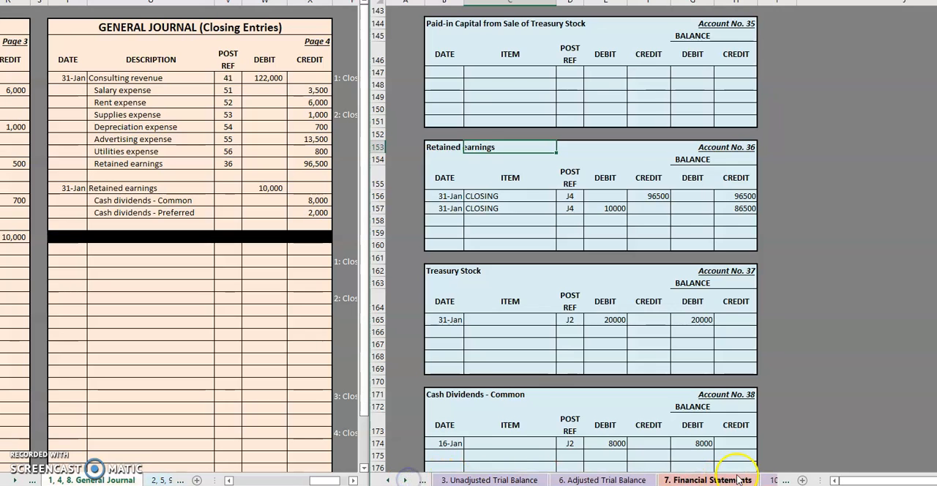
pyautogui.click(737, 480)
pyautogui.click(707, 266)
pyautogui.click(692, 198)
pyautogui.scroll(1, 696, 247)
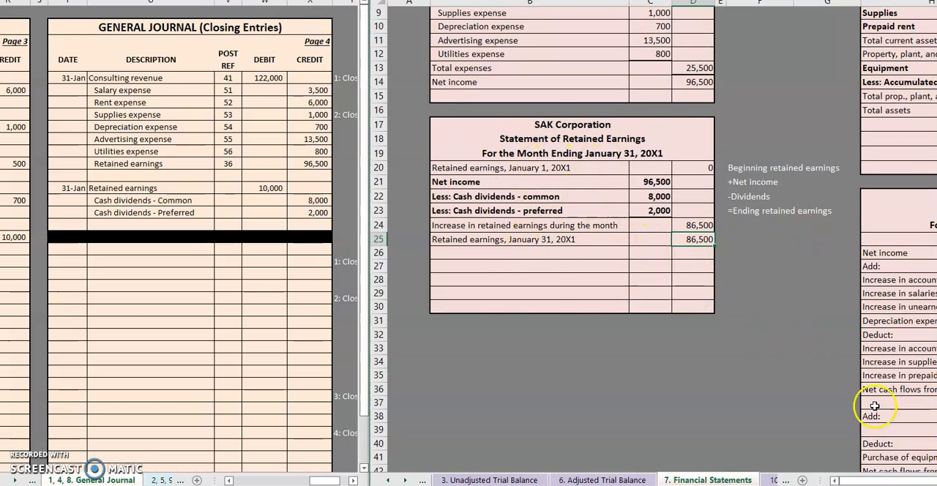
# Check the Retained earnings amount in the balance sheet's Shareholders' Equity section, and return to the General Ledger sheet.
pyautogui.moveTo(872, 480); pyautogui.dragTo(894, 480)
pyautogui.click(847, 115)
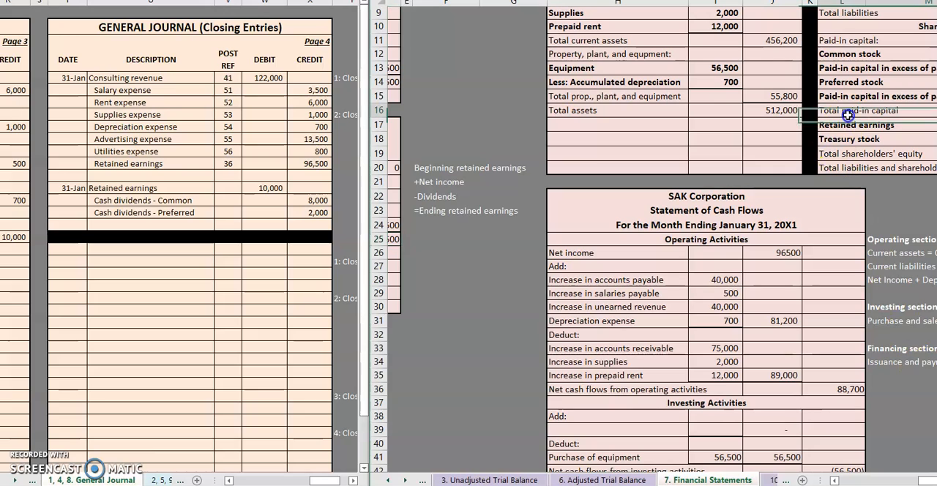
pyautogui.hscroll(4, 856, 115)
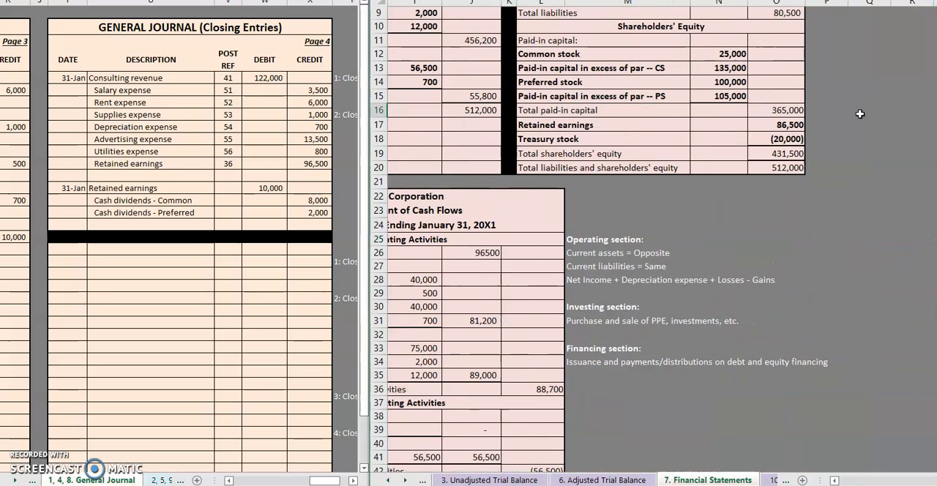
pyautogui.click(756, 129)
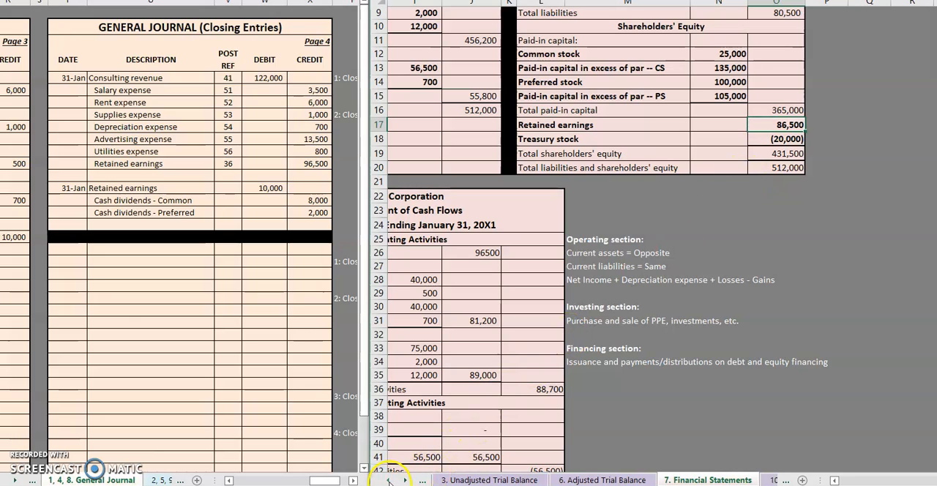
pyautogui.click(389, 480)
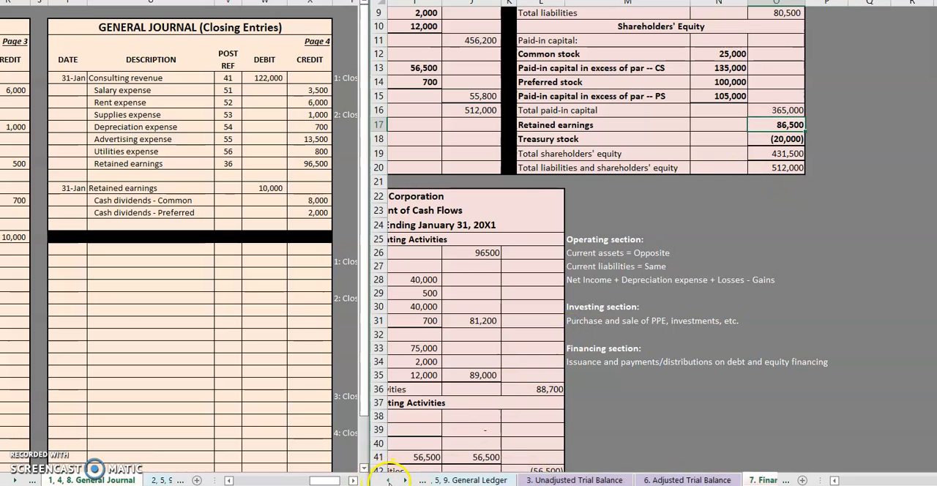
pyautogui.click(472, 480)
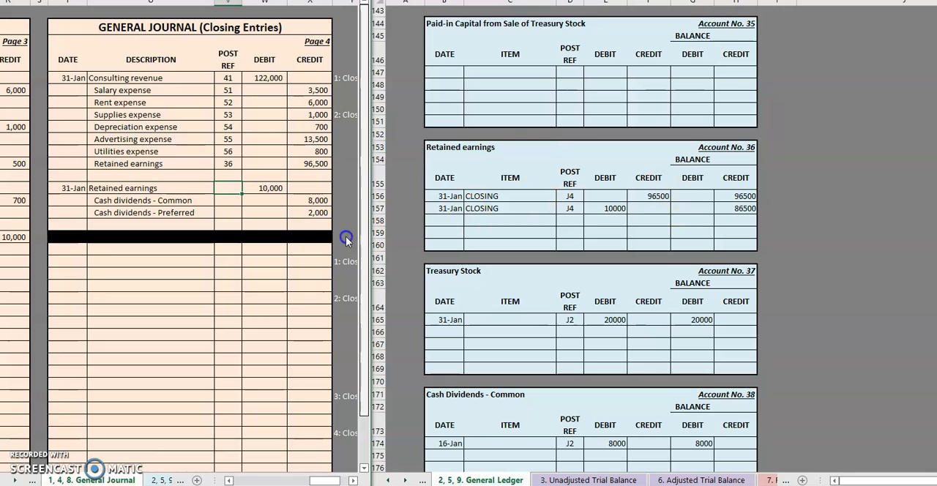
# Enter post ref 36 on the journal line debiting Retained earnings with 10,000.
pyautogui.click(223, 190)
pyautogui.write('36')
pyautogui.press('Return')
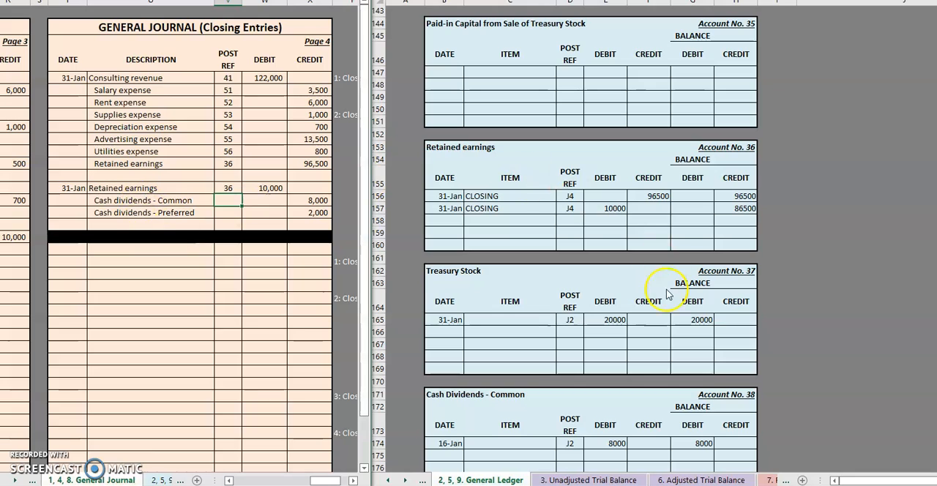
# Add a closing row to the Cash Dividends - Common ledger account, dated 1/31 with item CLOSING and post ref J4.
pyautogui.scroll(-4, 608, 271)
pyautogui.click(443, 273)
pyautogui.write('1/31')
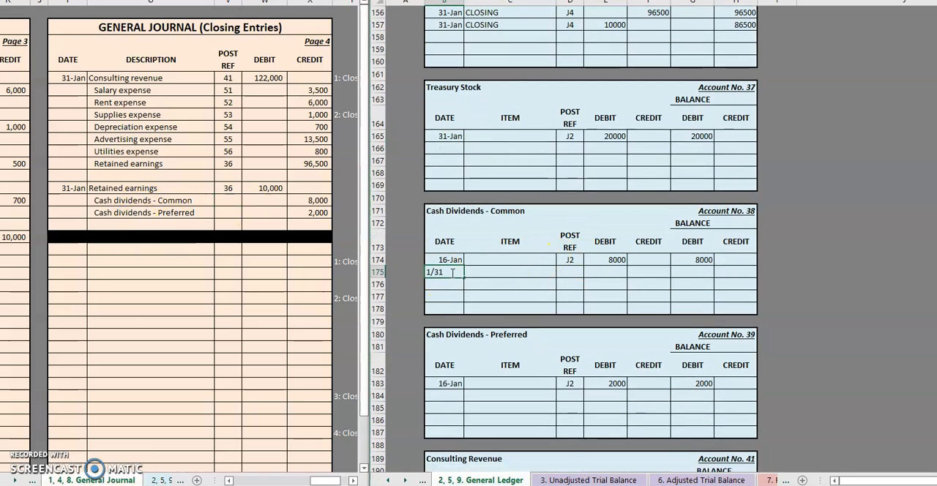
pyautogui.press('Tab')
pyautogui.write('CLOSING')
pyautogui.press('Tab')
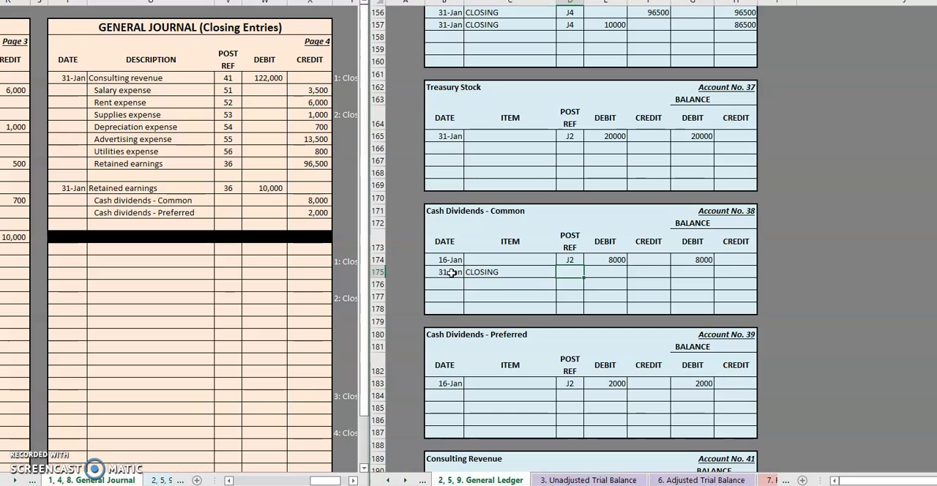
pyautogui.write('J4')
pyautogui.press('Tab')
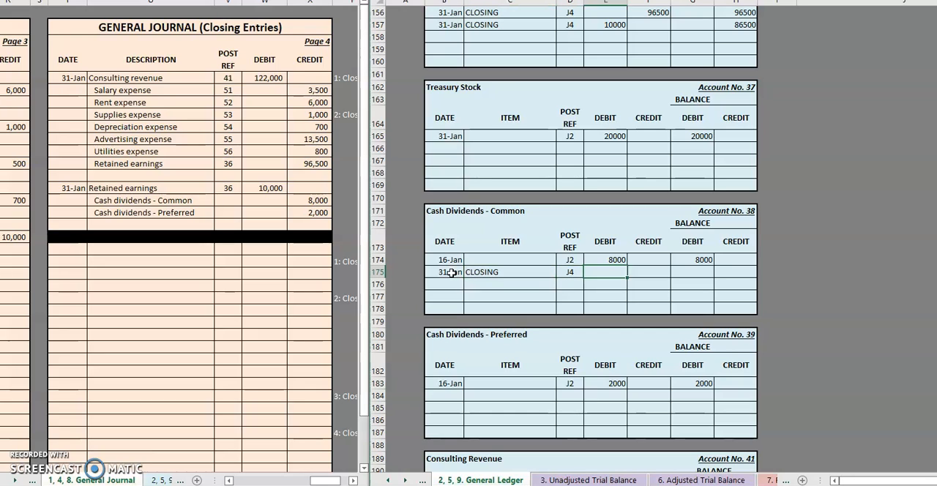
# Enter a credit of 8000 and a debit balance of 0 on the Cash Dividends - Common closing row.
pyautogui.press('Tab')
pyautogui.write('8000')
pyautogui.press('Return')
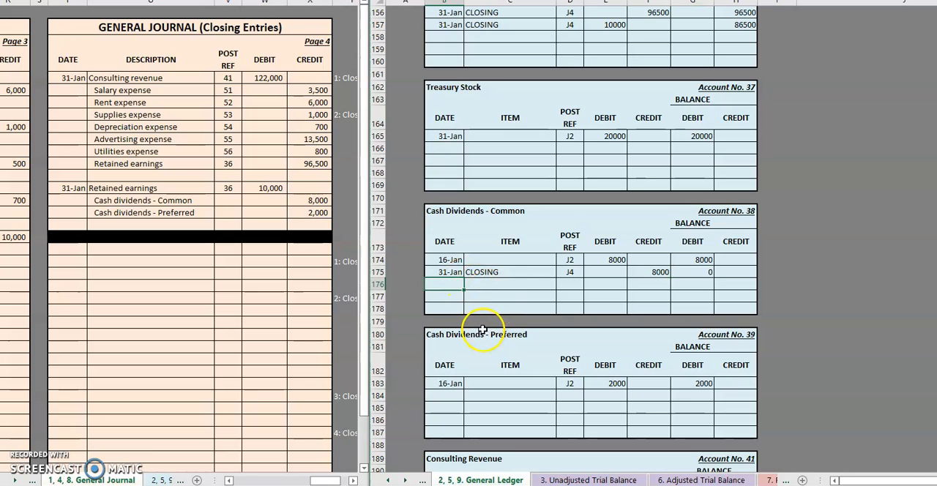
# Add a closing row to the Cash Dividends - Preferred ledger account, dated 1/31 with item CLOSING and post ref J4.
pyautogui.scroll(-1, 432, 335)
pyautogui.click(445, 359)
pyautogui.write('1/31')
pyautogui.press('Tab')
pyautogui.write('CLOSIN')
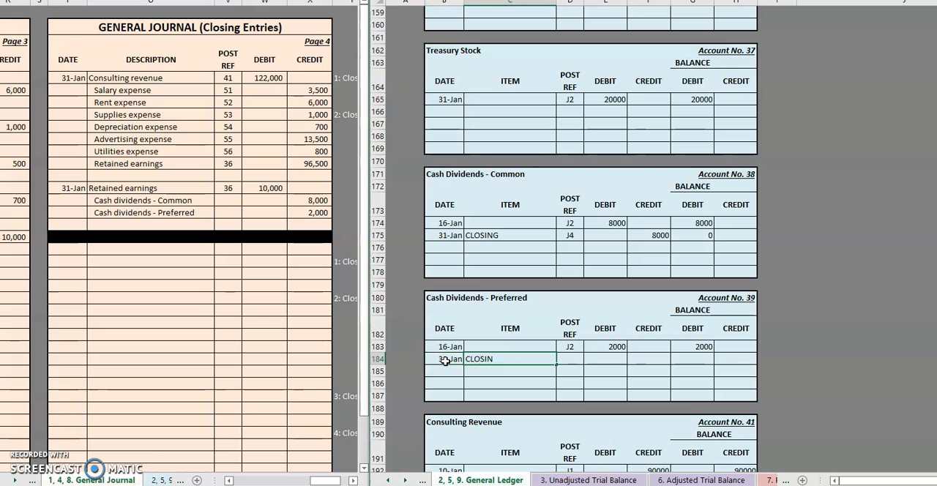
pyautogui.write('G')
pyautogui.press('Tab')
# Enter a credit of 2000 and a debit balance of 0 on the Cash Dividends - Preferred closing row.
pyautogui.press('Tab')
pyautogui.press('Tab')
pyautogui.write('2000')
pyautogui.press('Tab')
pyautogui.write('0')
pyautogui.click(382, 325)
# Enter post refs 38 and 39 on the journal's Cash dividends - Common and Cash dividends - Preferred lines.
pyautogui.click(231, 199)
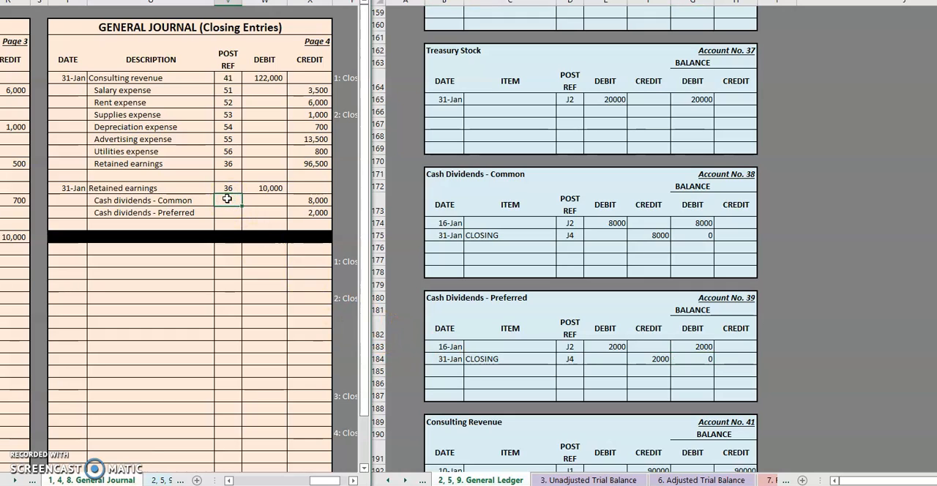
pyautogui.press('Return')
pyautogui.write('39')
pyautogui.press('Return')
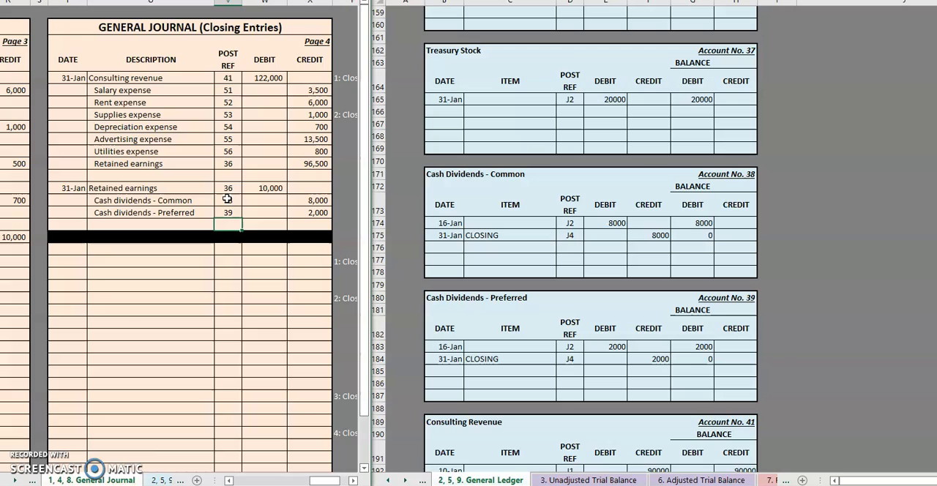
pyautogui.click(283, 333)
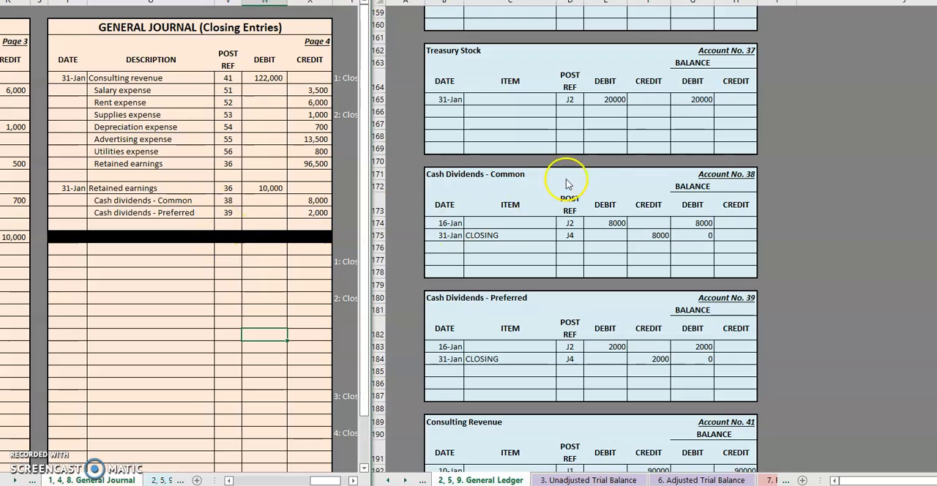
# Look back through the general ledger from the dividend accounts up to the first asset accounts.
pyautogui.scroll(-3, 570, 310)
pyautogui.scroll(3, 585, 304)
pyautogui.click(630, 286)
pyautogui.scroll(12, 676, 281)
pyautogui.scroll(20, 684, 265)
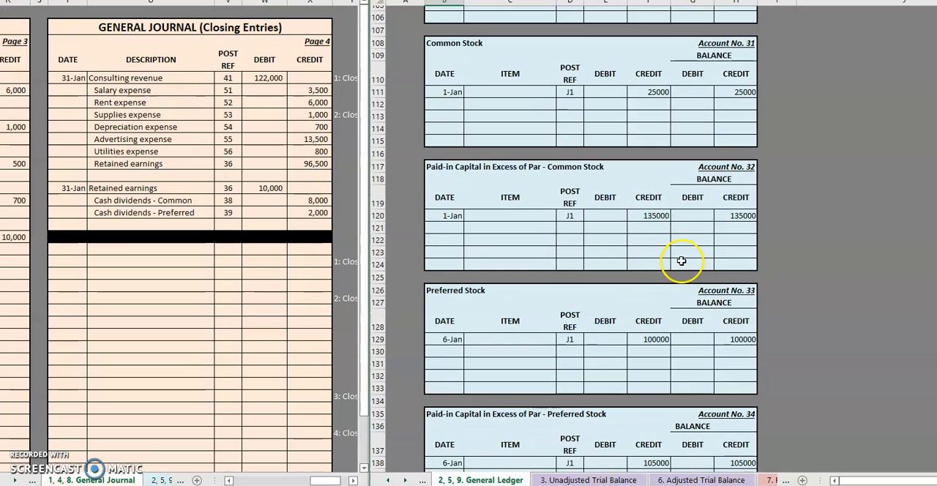
pyautogui.scroll(16, 682, 251)
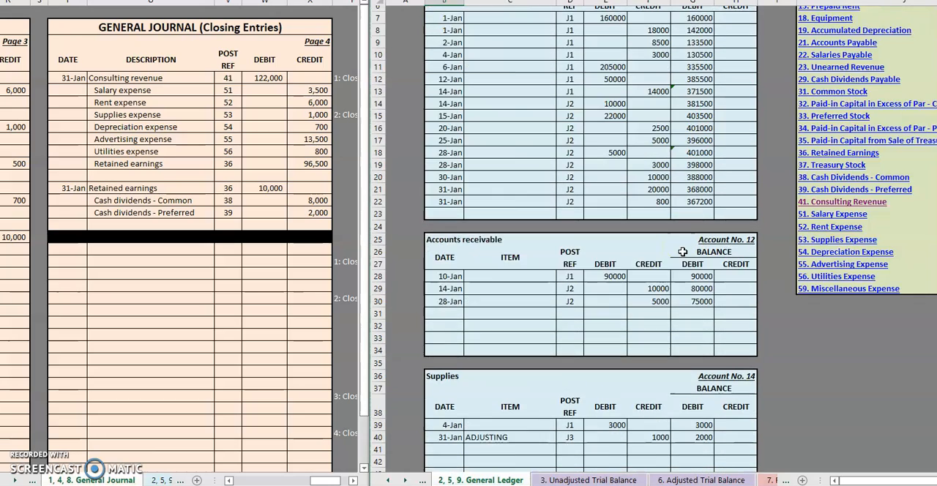